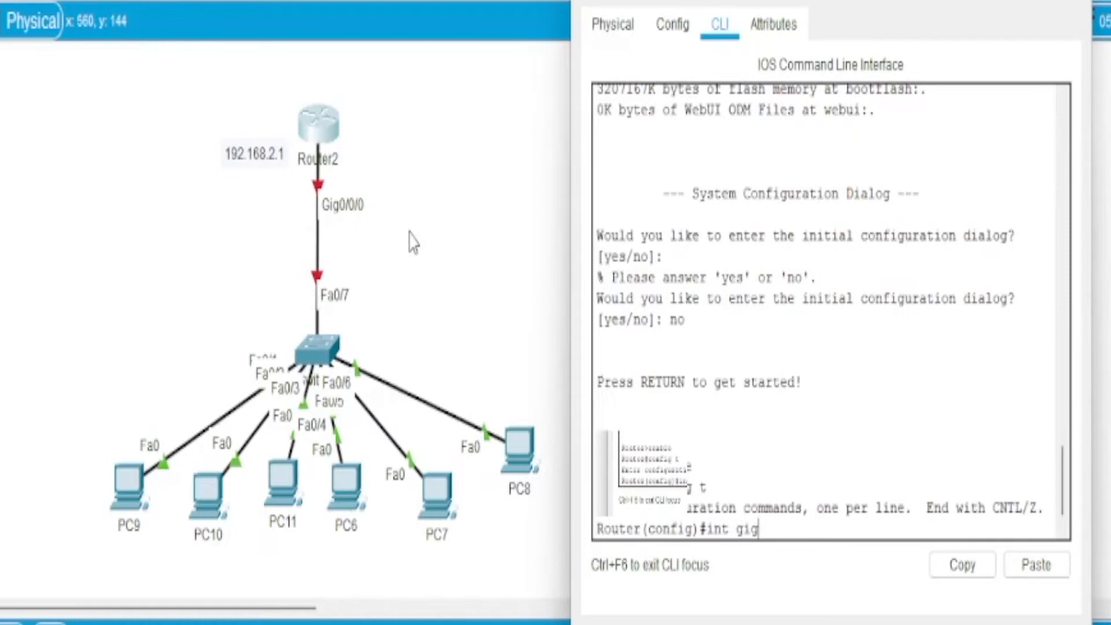
Step: Enter configuration of Router2's interface gig0/0/0 and assign it IP address 192.168.2.1 with mask 255.255.255.0
type("0/0/0")
key("Return")
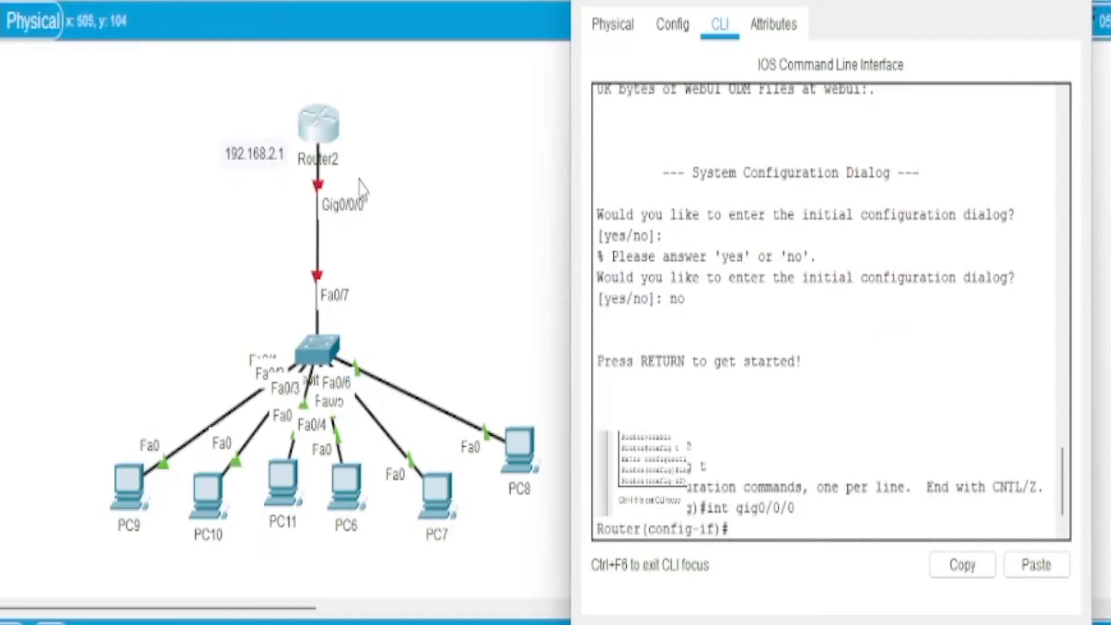
type("ip address")
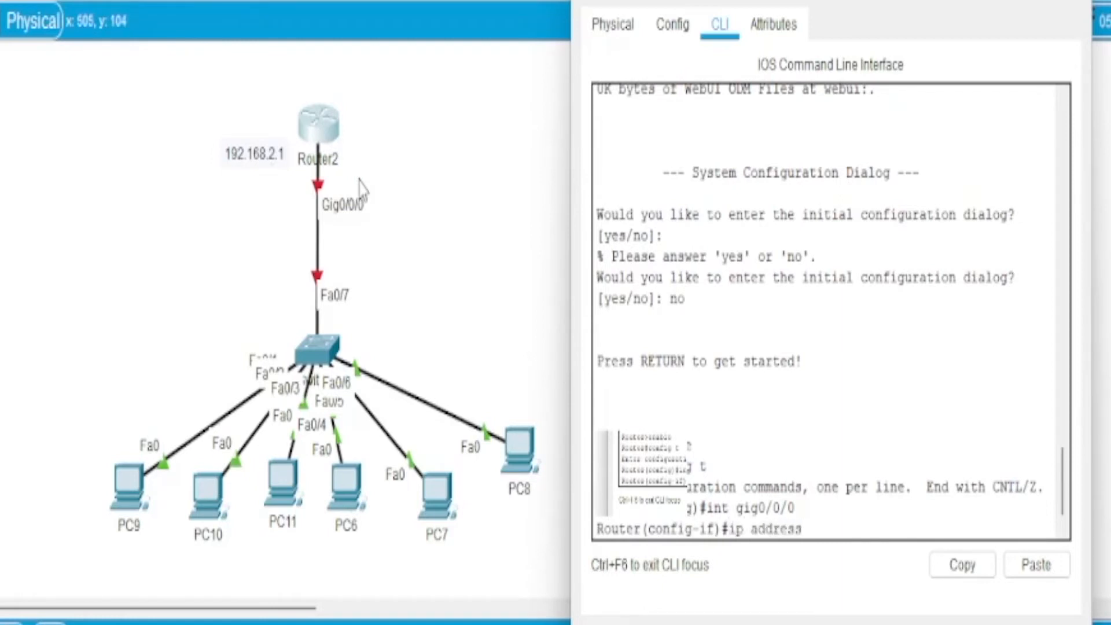
type(" 192.168.2.1")
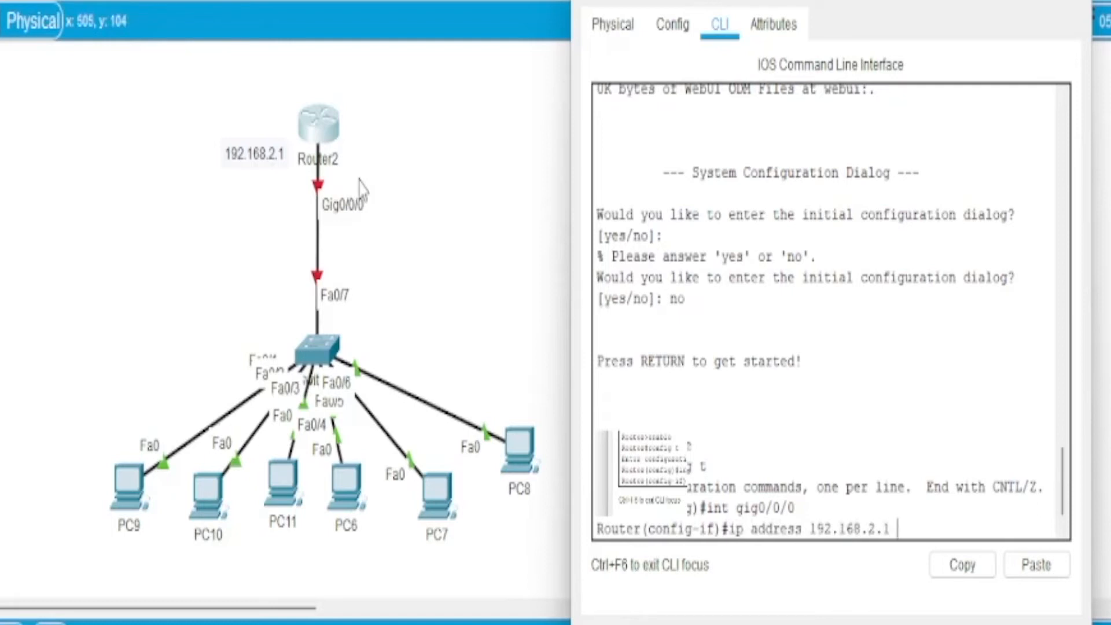
type(" 255.255.255.0")
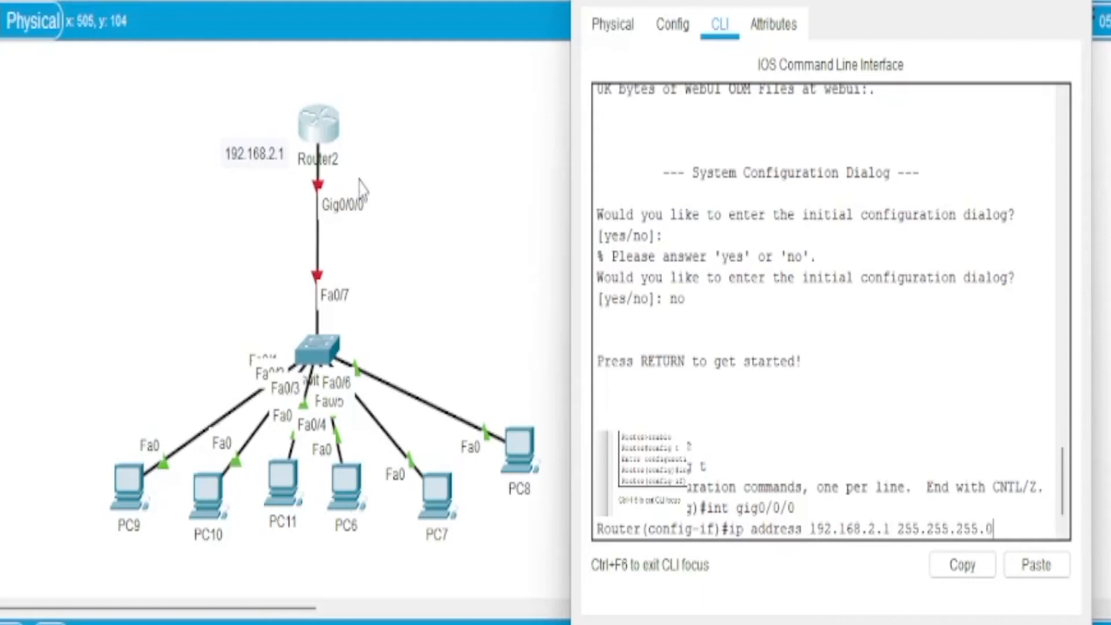
key("Return")
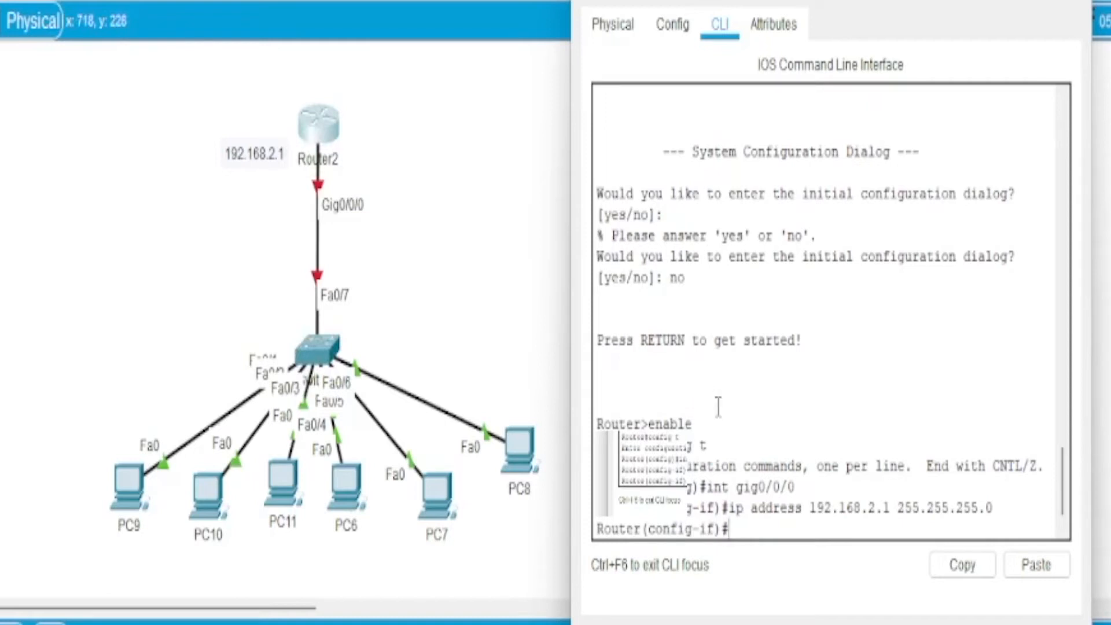
Step: Enable Router2's gig0/0/0 interface with no shut, and exit to global configuration mode
type("no shut")
key("Return")
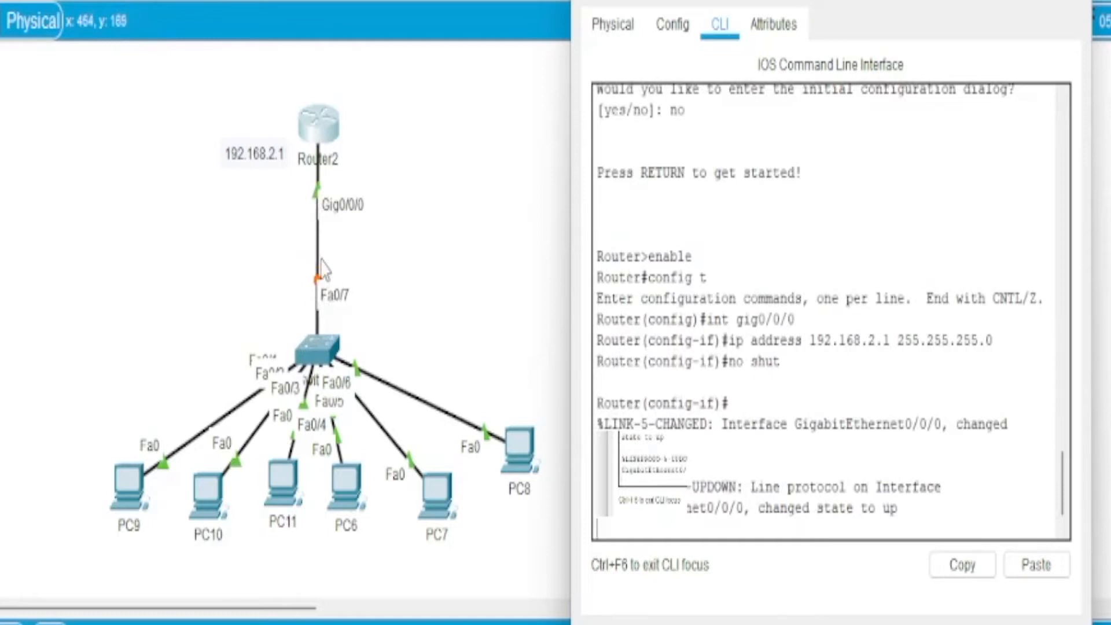
key("Return")
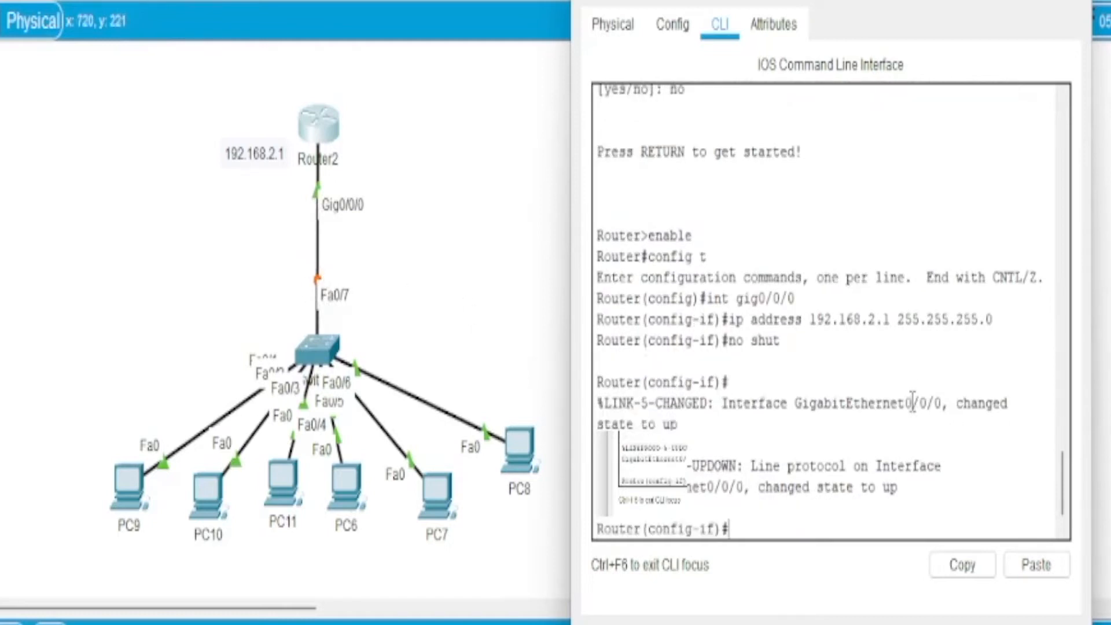
type("exit")
key("Return")
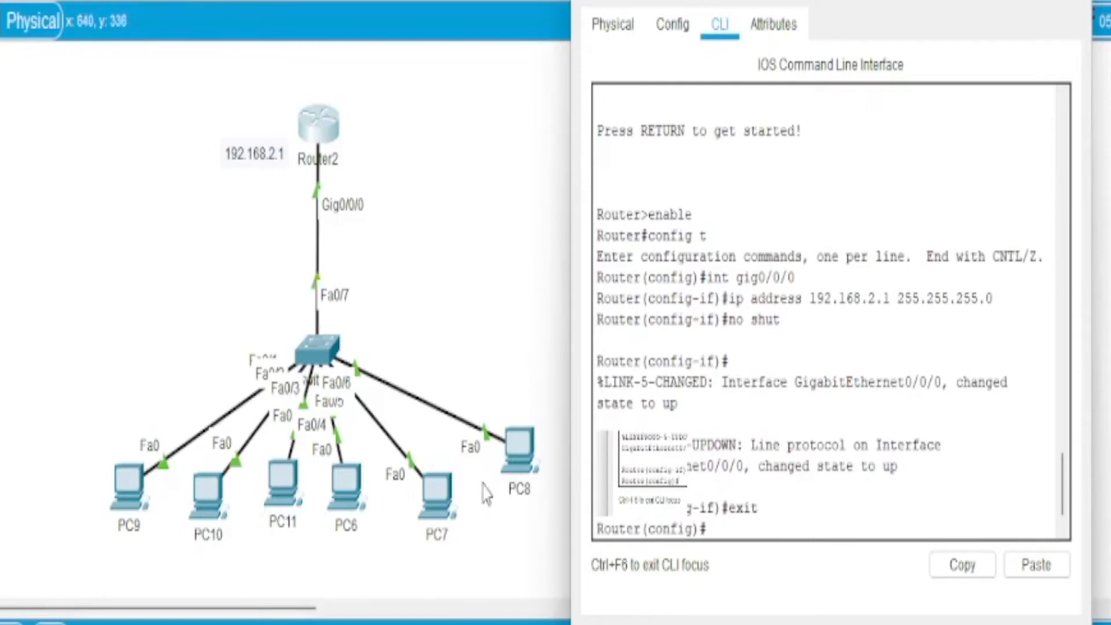
Step: Create a DHCP pool named neta on Router2
type("ip dhcp pool")
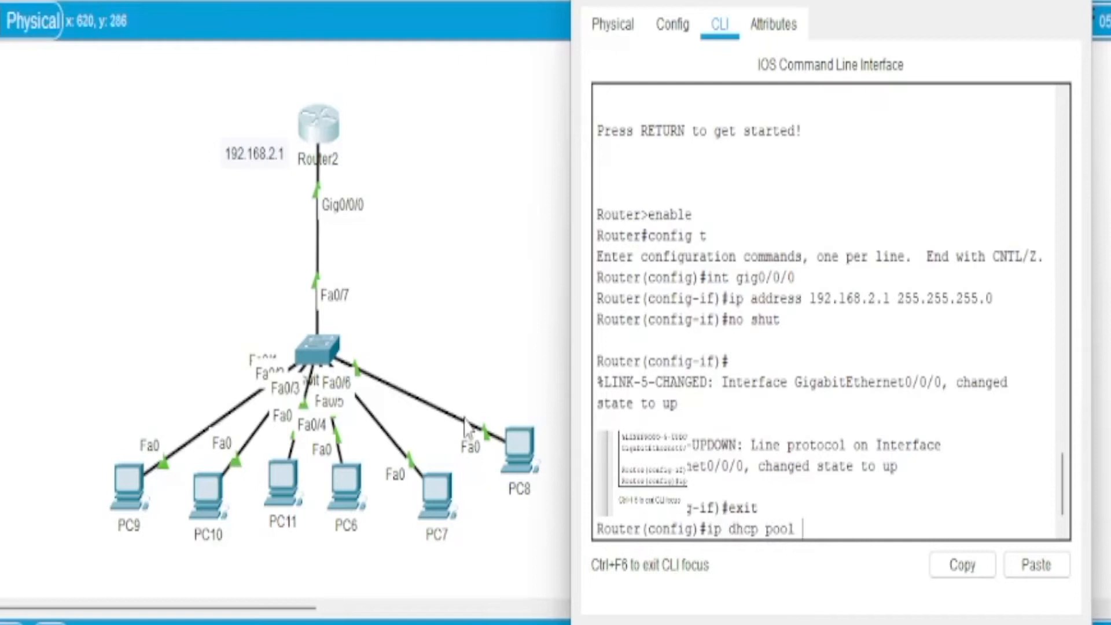
type("ta")
key("Return")
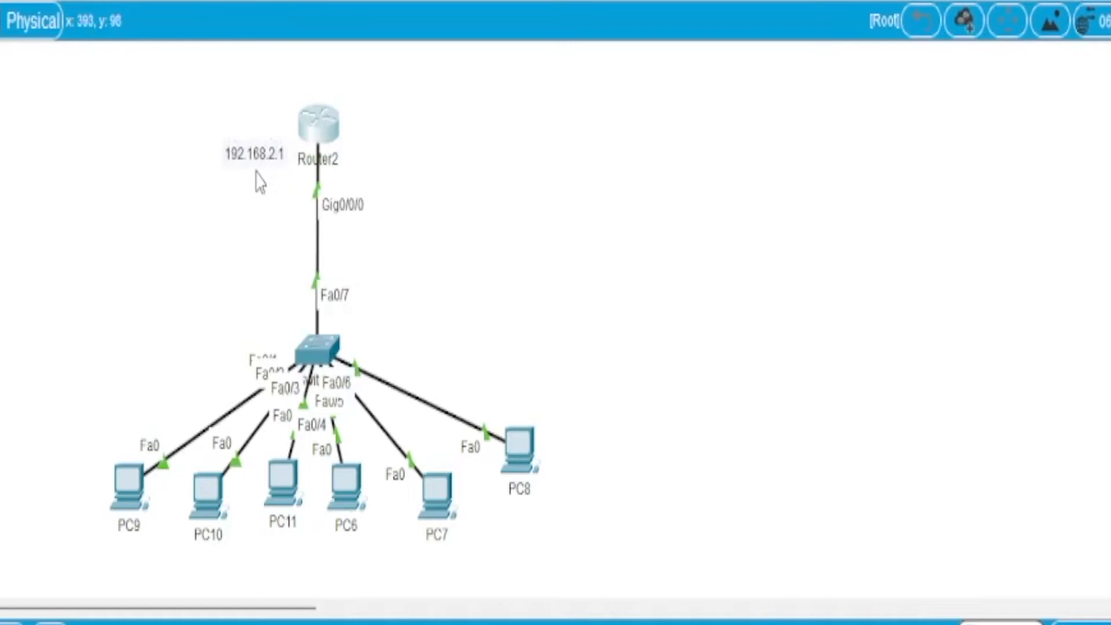
Step: Set the neta DHCP pool's network to 192.168.2.0 with mask 255.255.255.0 in Router2's command line
left_click(324, 134)
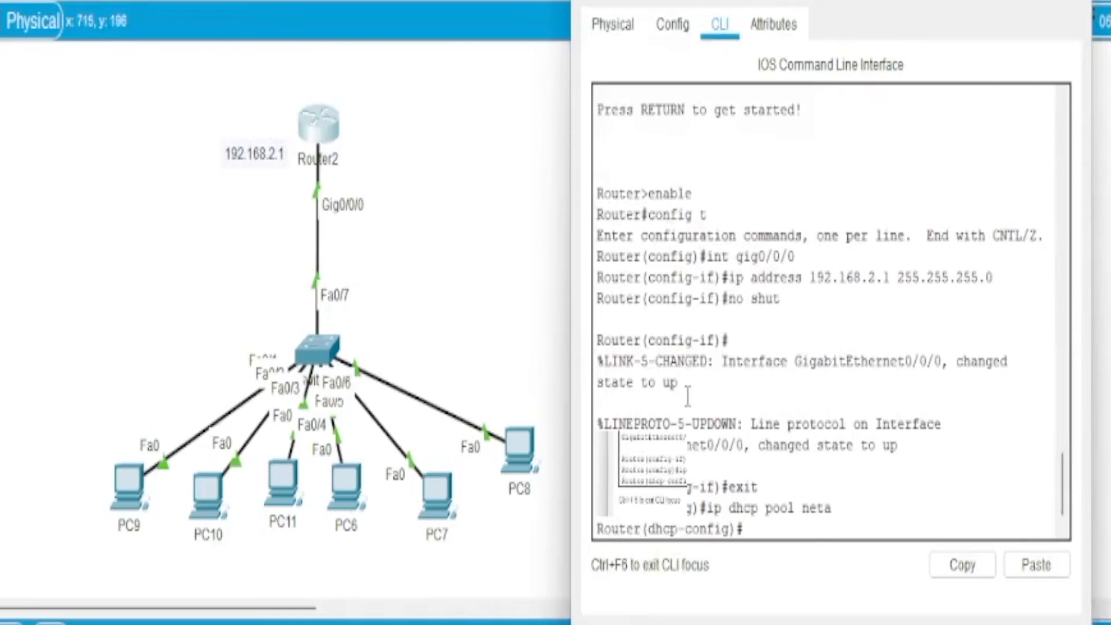
type("network 192")
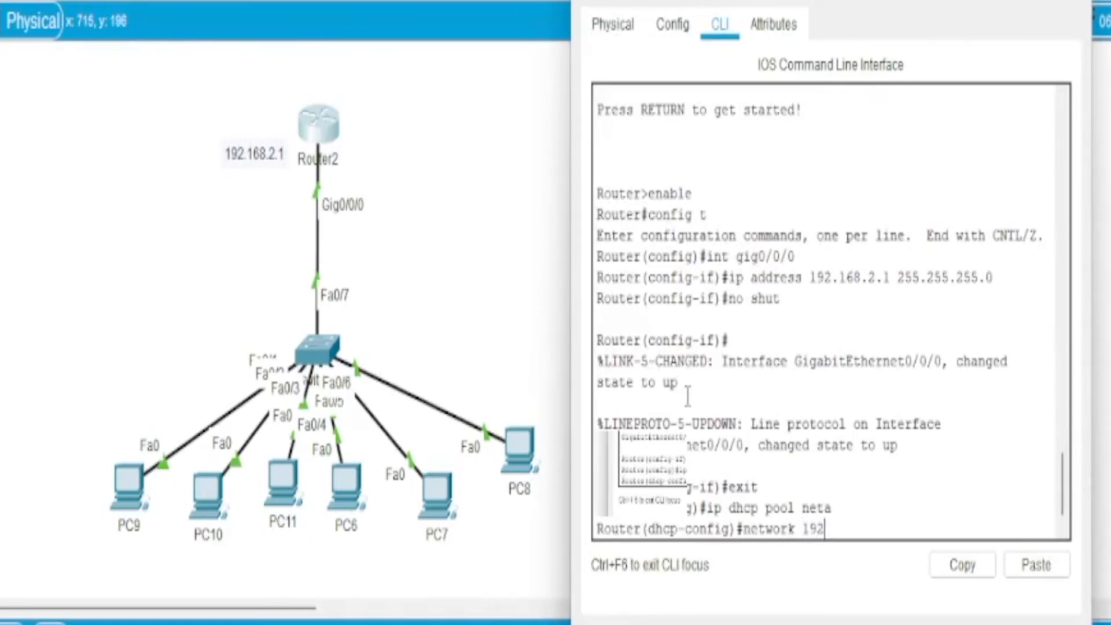
type(".168.2.1 255.")
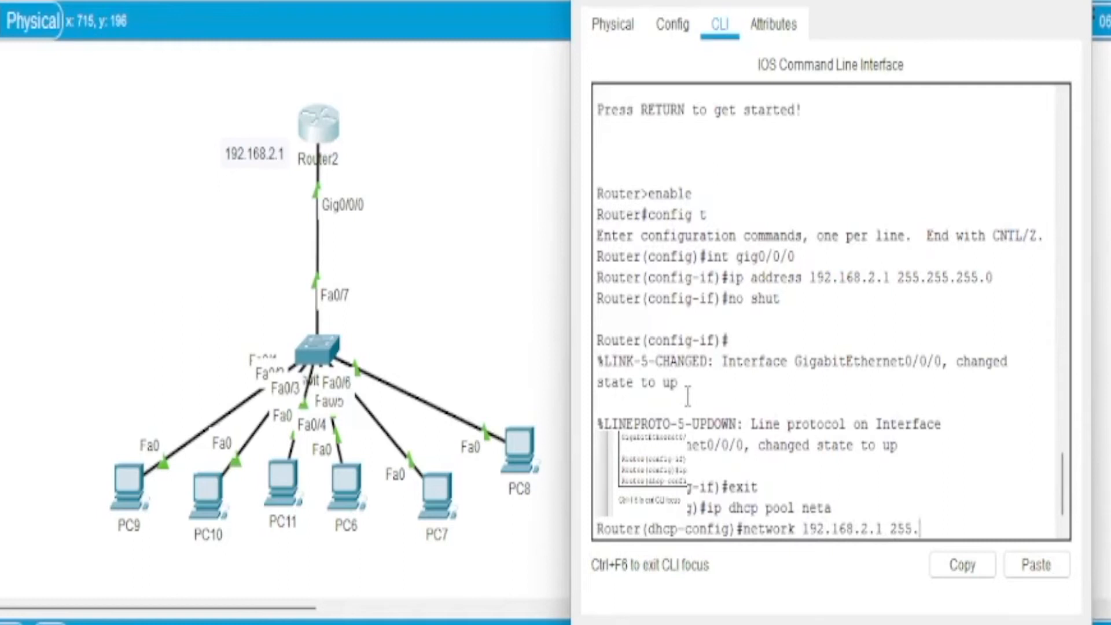
type("255.255.0")
key("Left")
key("Left")
key("Left")
key("Left")
key("Left")
key("Left")
key("Left")
key("Left")
key("Left")
key("Left")
key("Left")
key("Left")
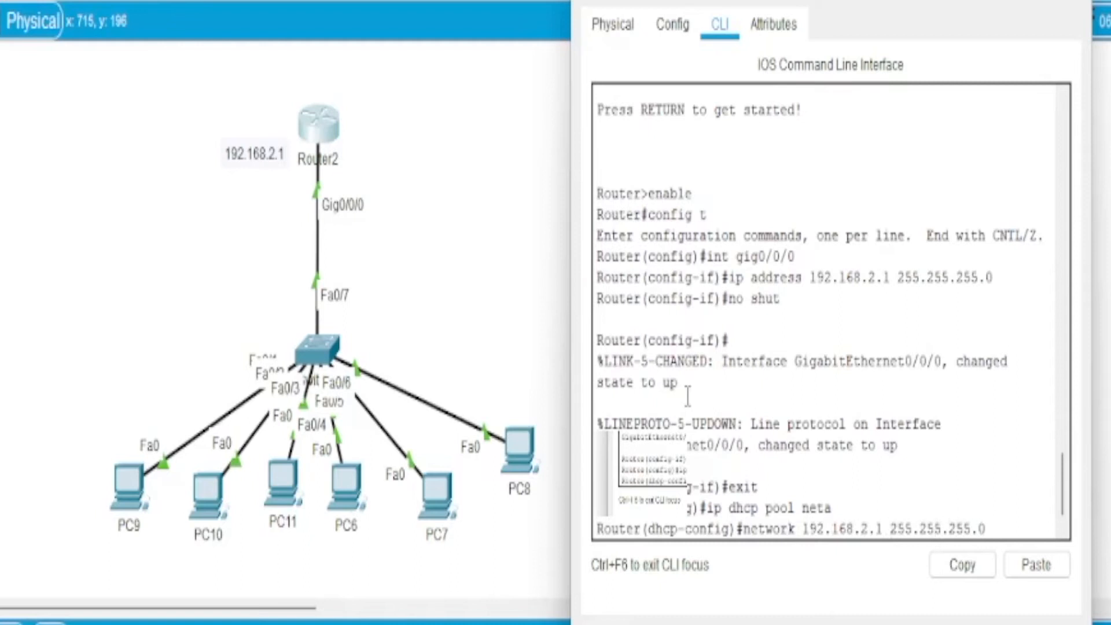
key("BackSpace")
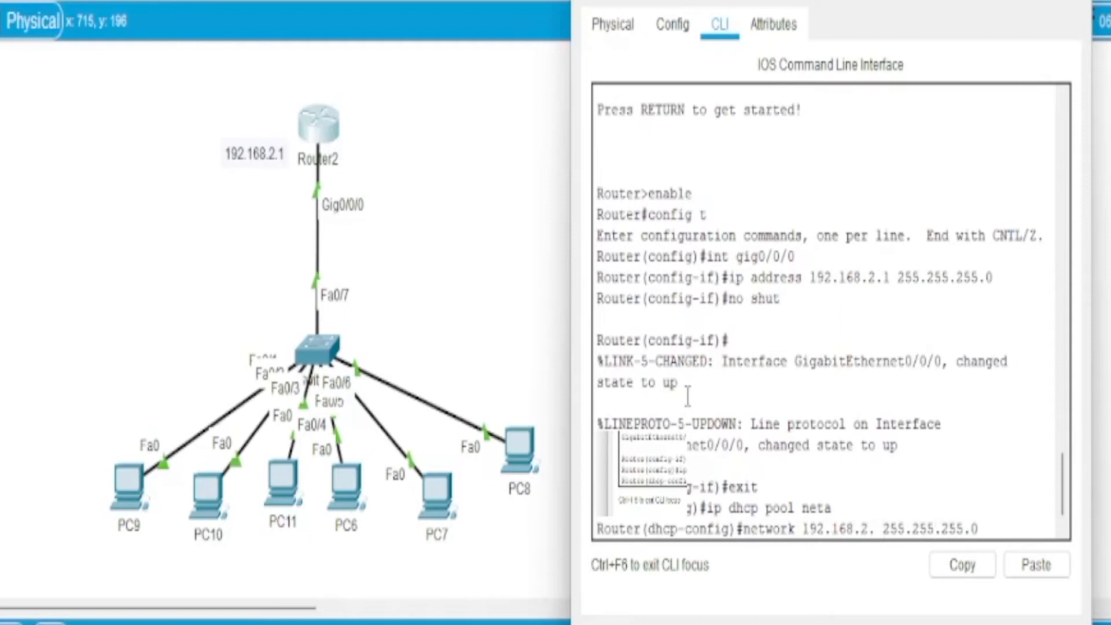
type("0")
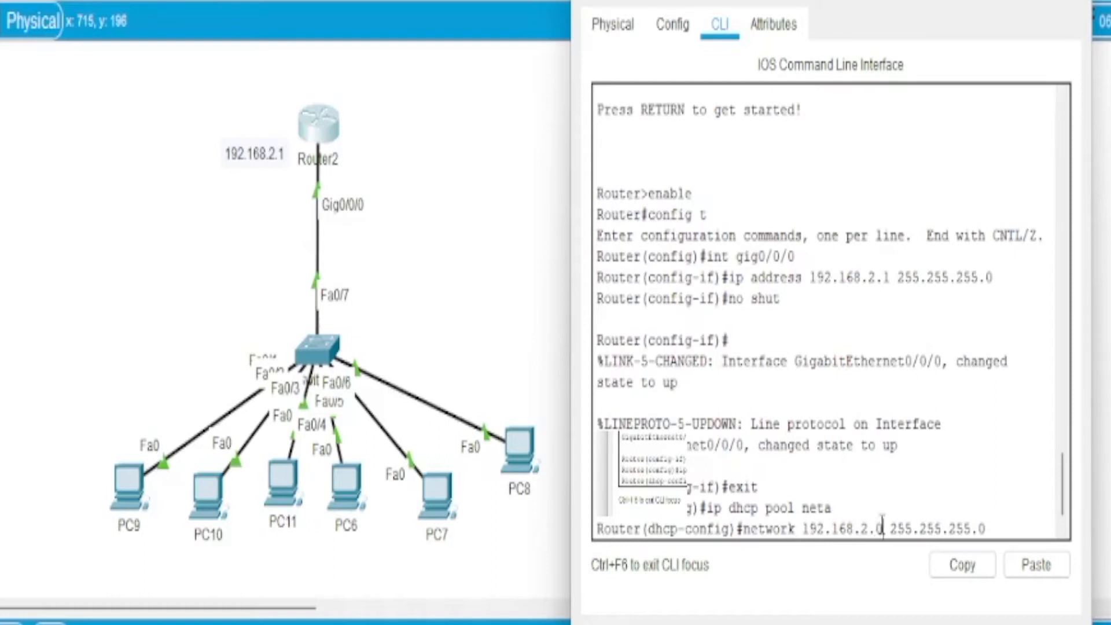
key("Return")
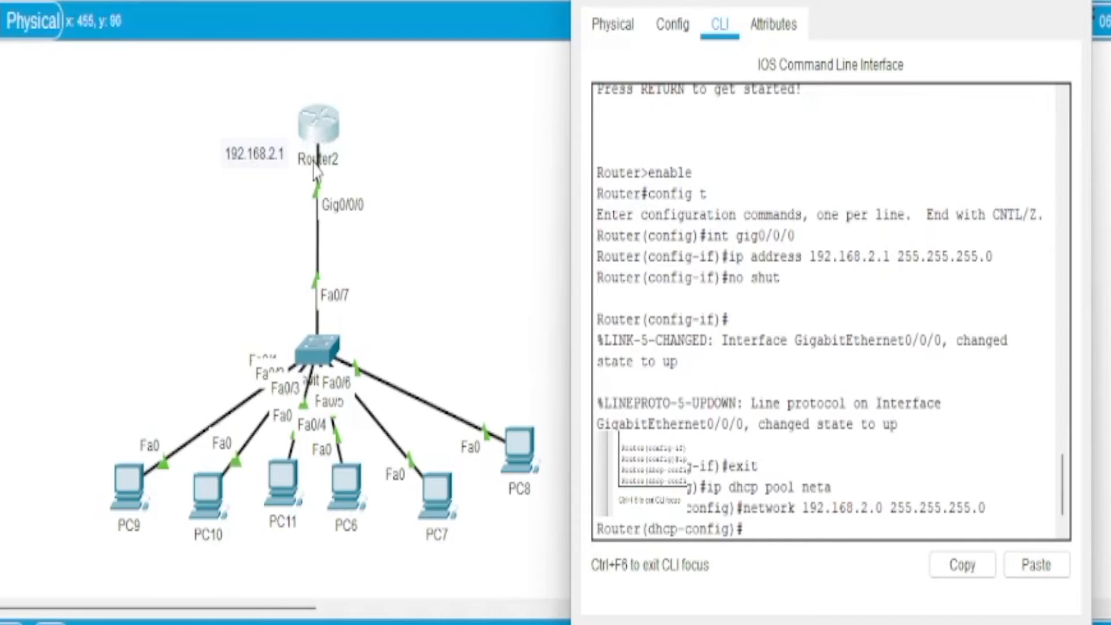
Step: Set the DHCP pool's default router to 192.168.2.1
type("default-router")
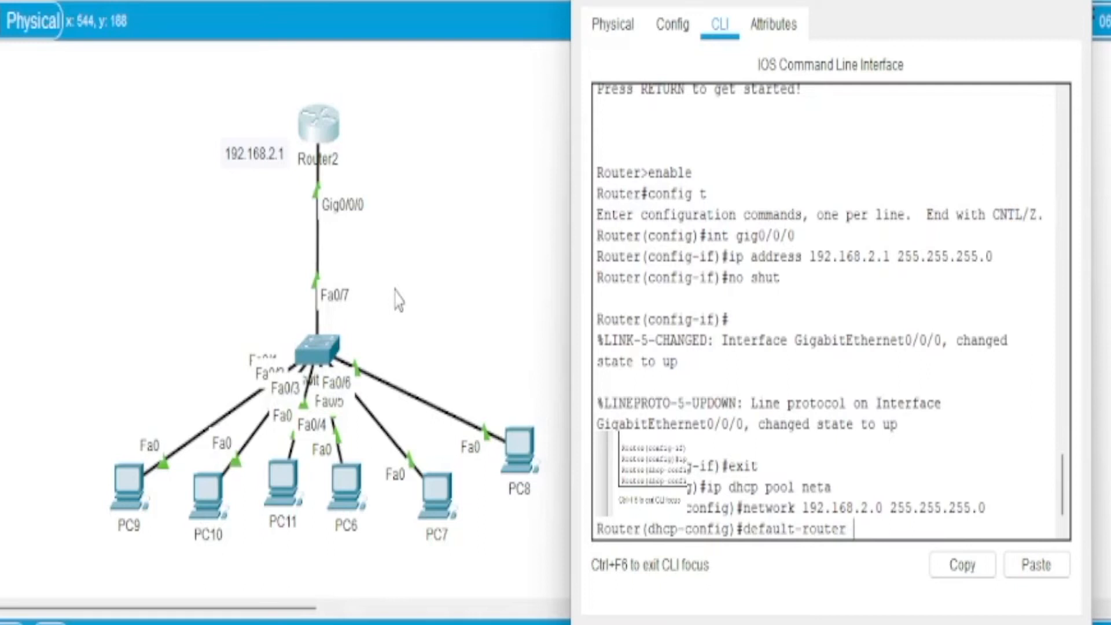
type("192.168.2.1")
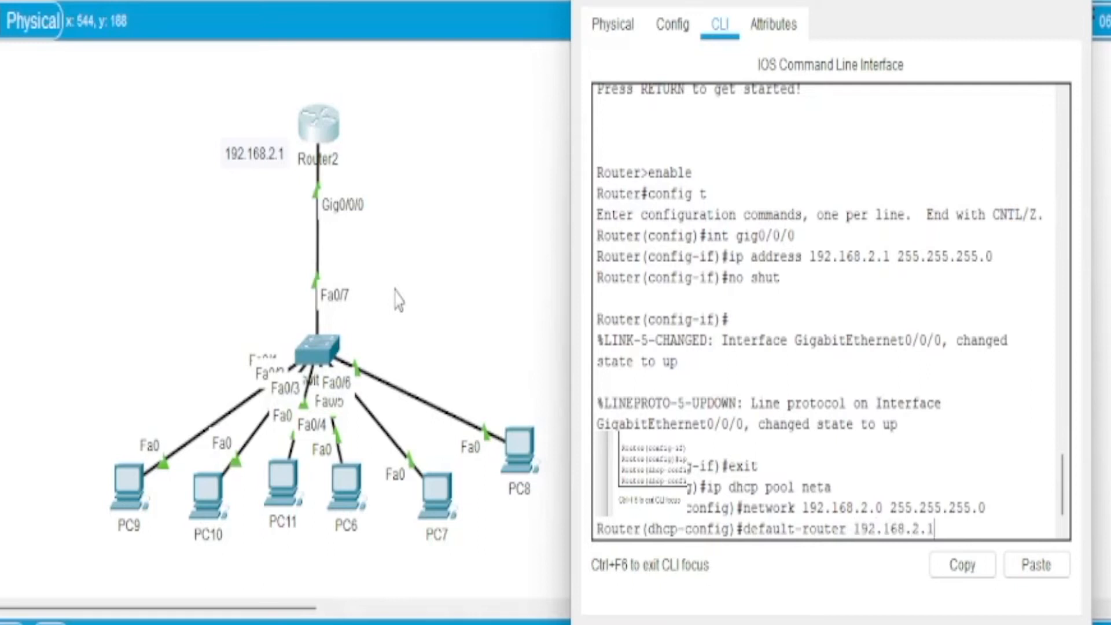
key("Return")
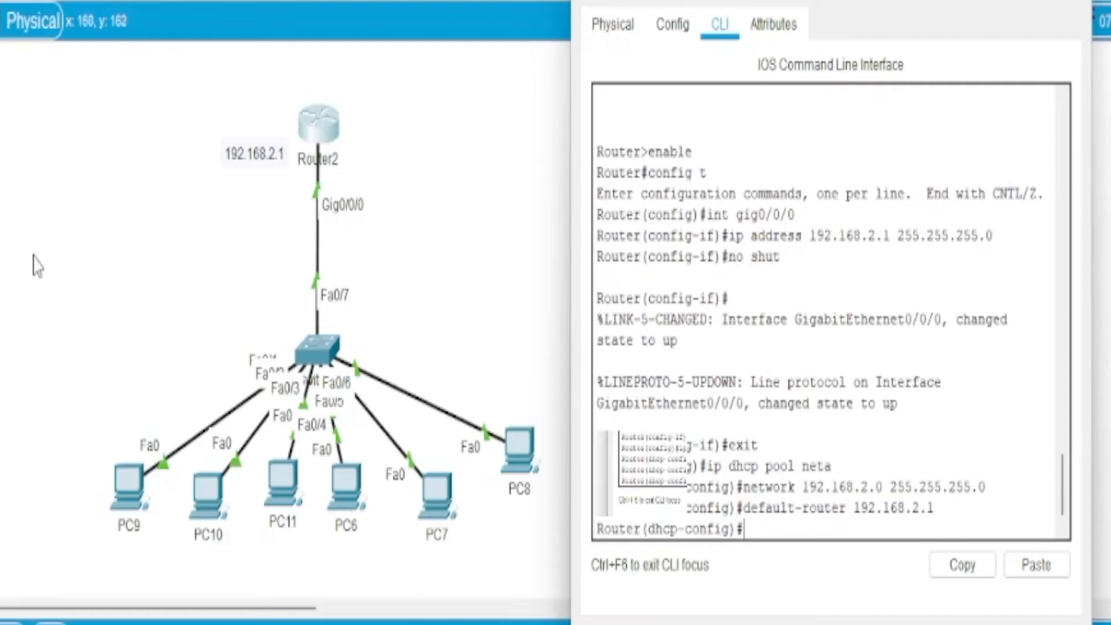
Step: Set the DHCP pool's DNS server to 192.168.2.9 and exclude the address 192.168.2.9 from DHCP assignment
type("dns-server 192.168.2.9")
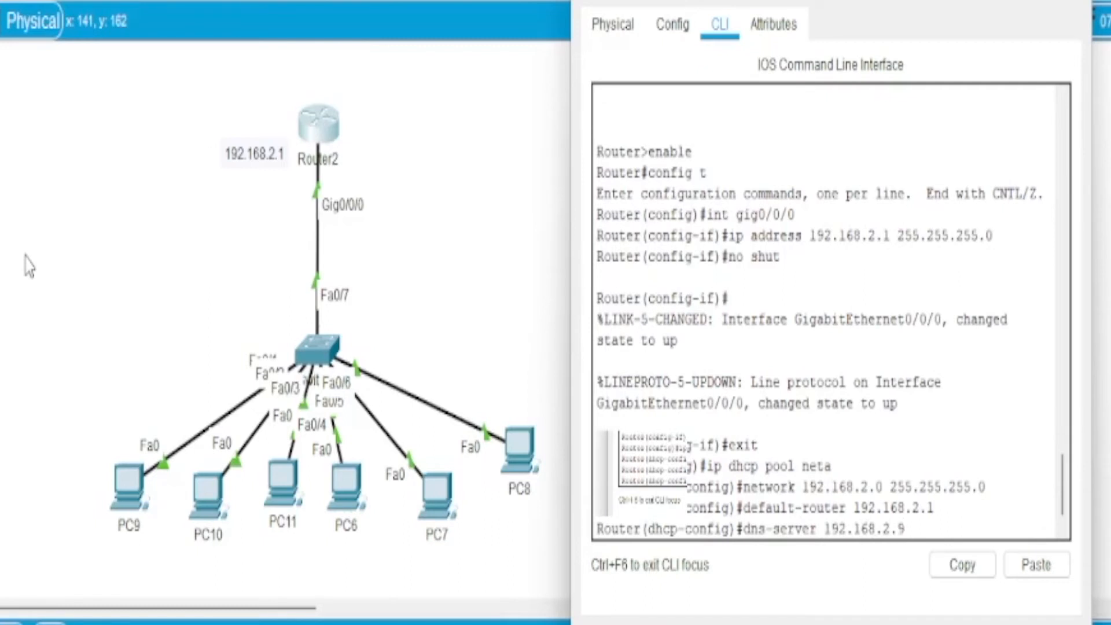
key("Return")
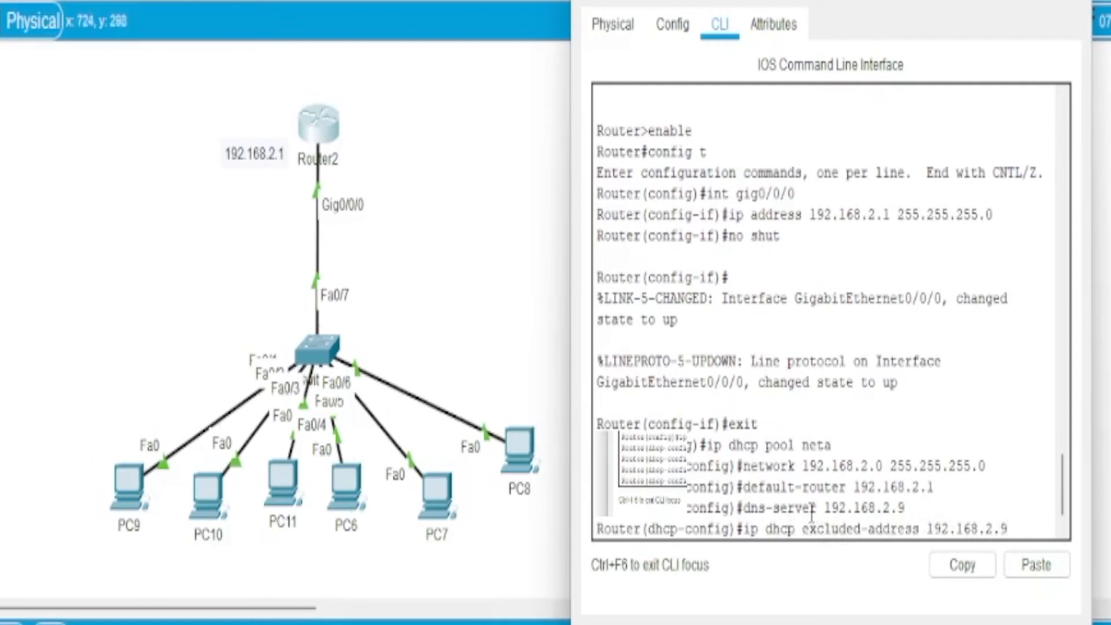
key("Return")
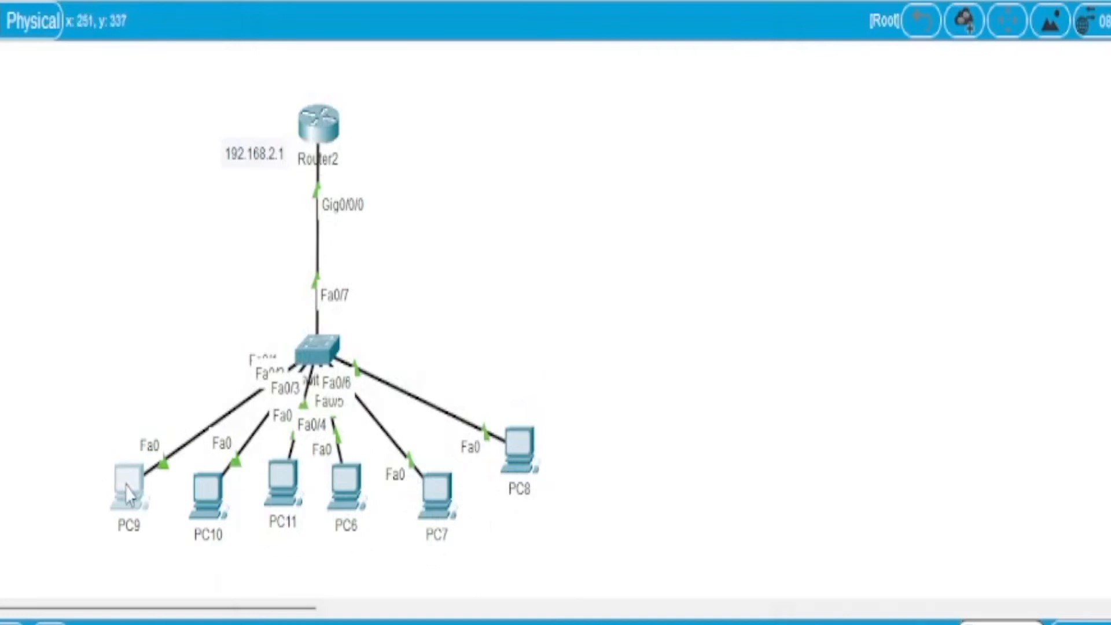
Step: Switch PC9's IPv4 configuration from static to DHCP and close its device window
left_click(128, 494)
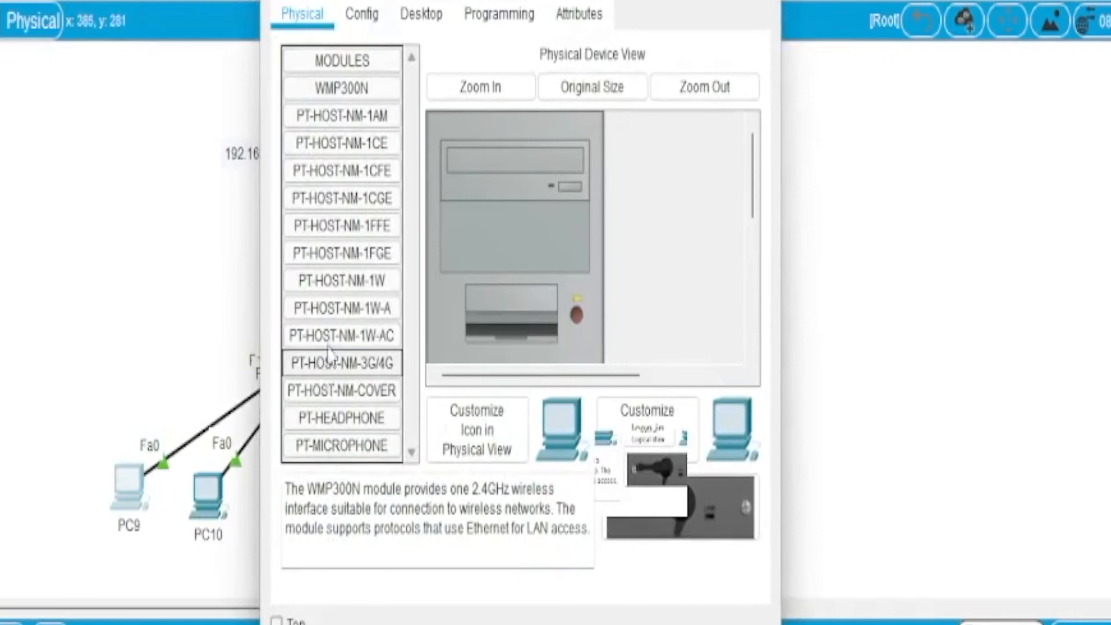
left_click(420, 17)
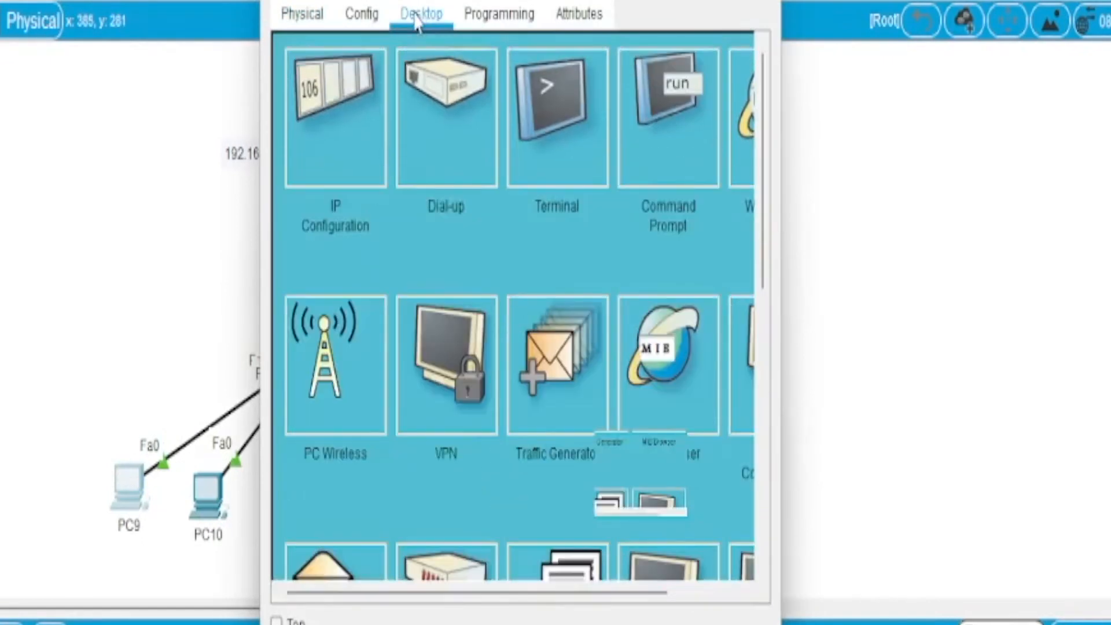
left_click(325, 129)
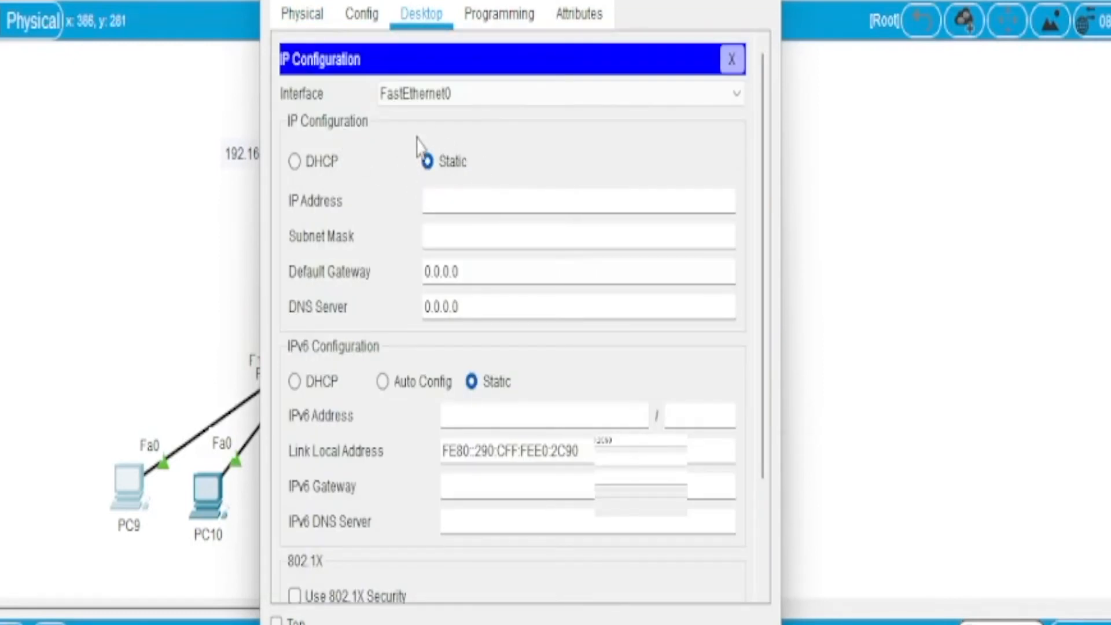
left_click(295, 162)
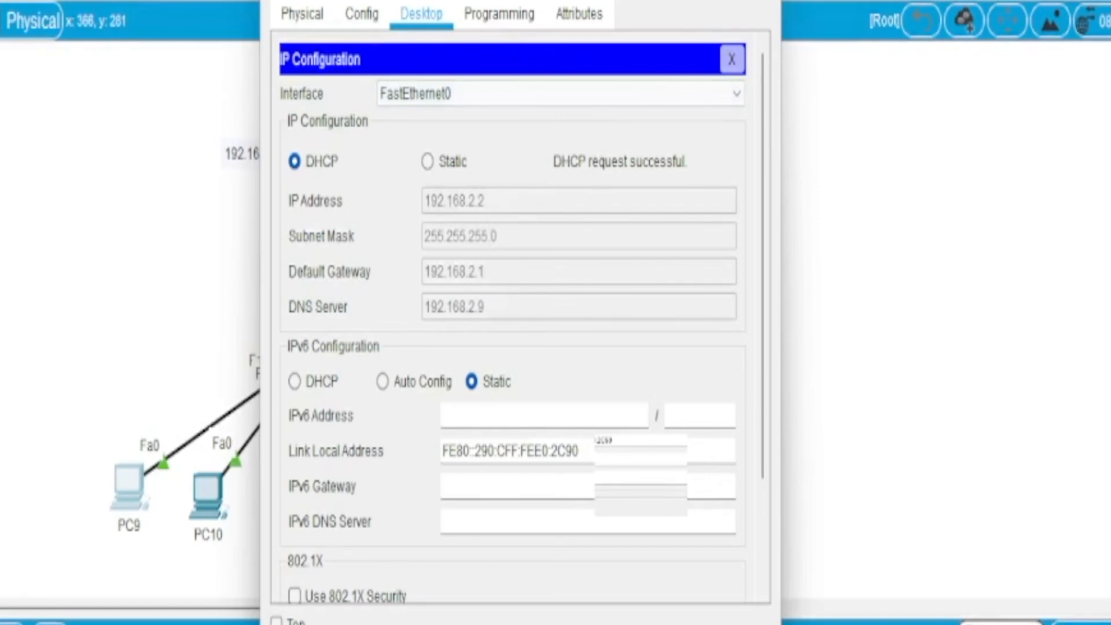
left_click(759, 1)
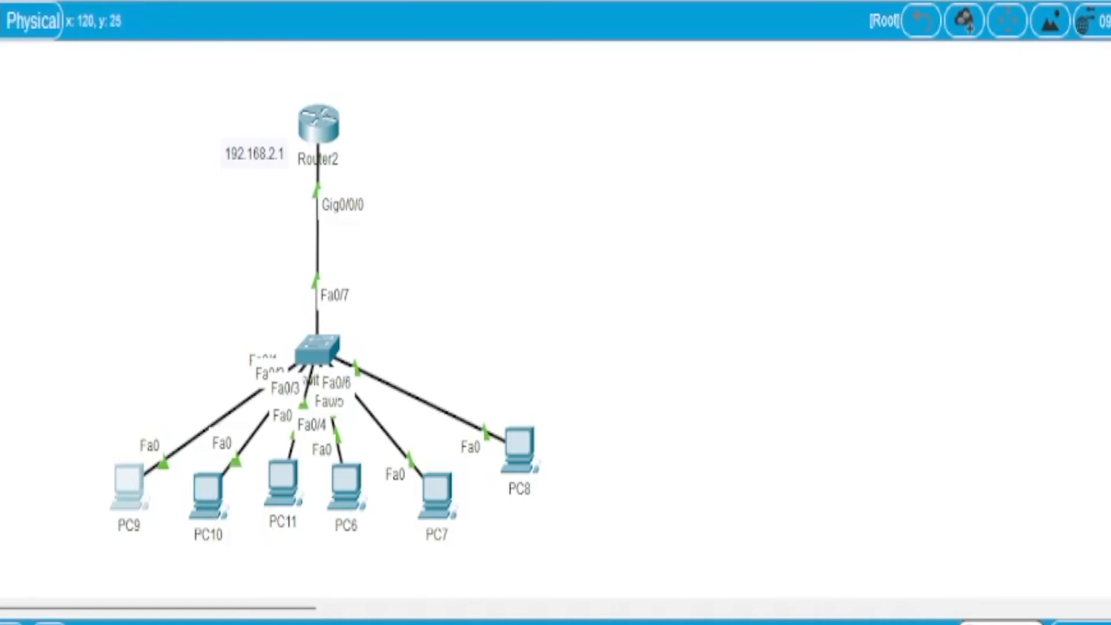
Step: Switch PC10's IPv4 configuration from static to DHCP and close its device window
left_click(209, 495)
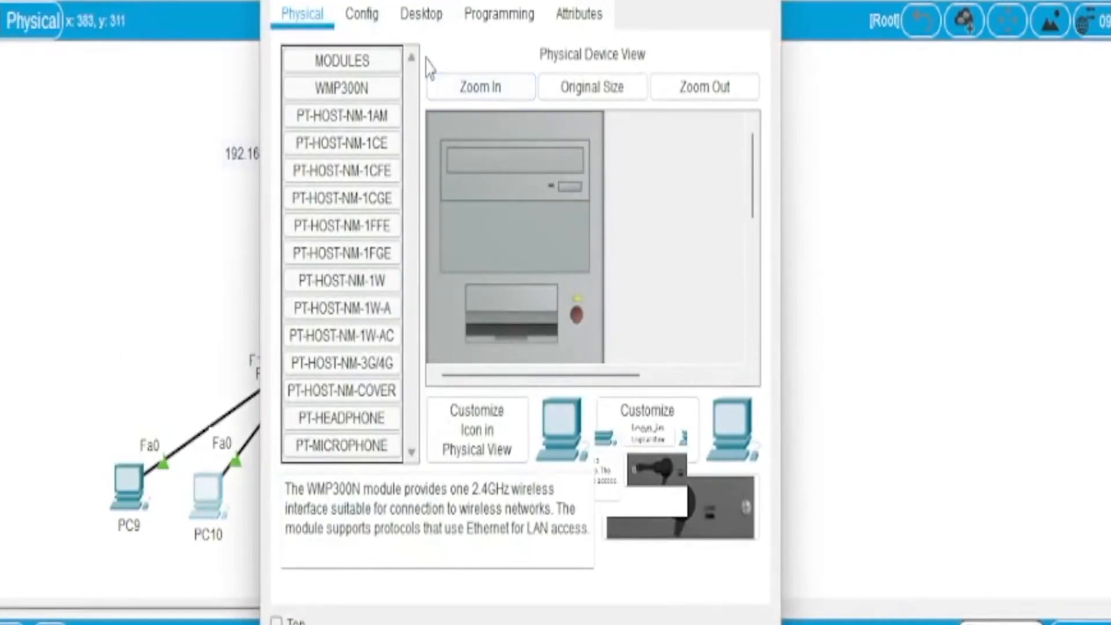
left_click(421, 16)
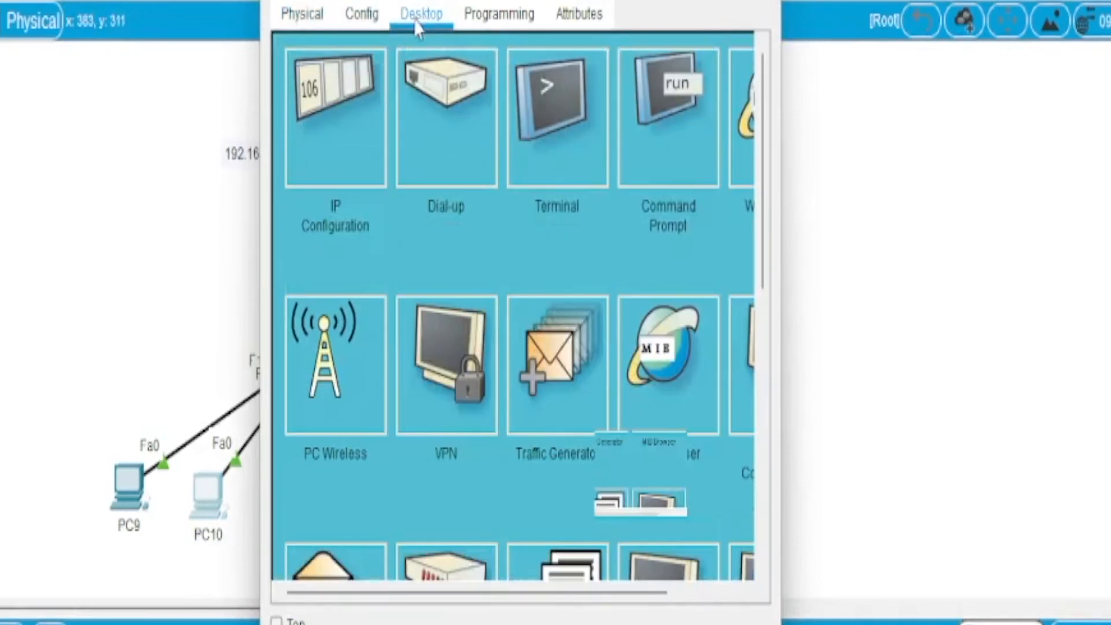
left_click(330, 92)
left_click(296, 161)
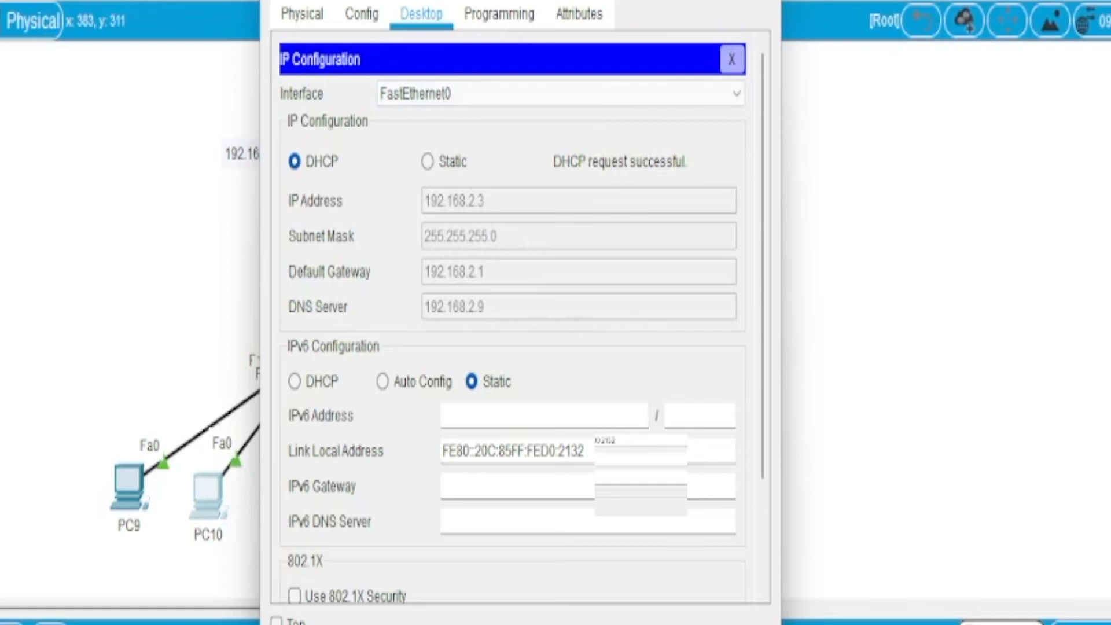
left_click(764, 1)
Step: Switch PC11's IPv4 configuration from static to DHCP
left_click(278, 474)
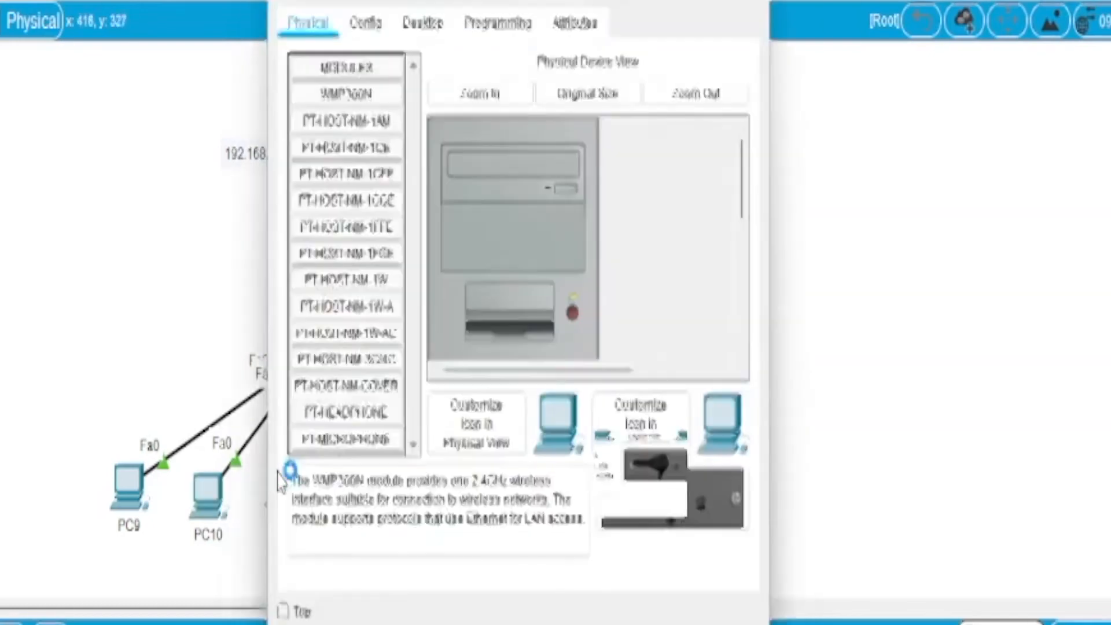
left_click(424, 20)
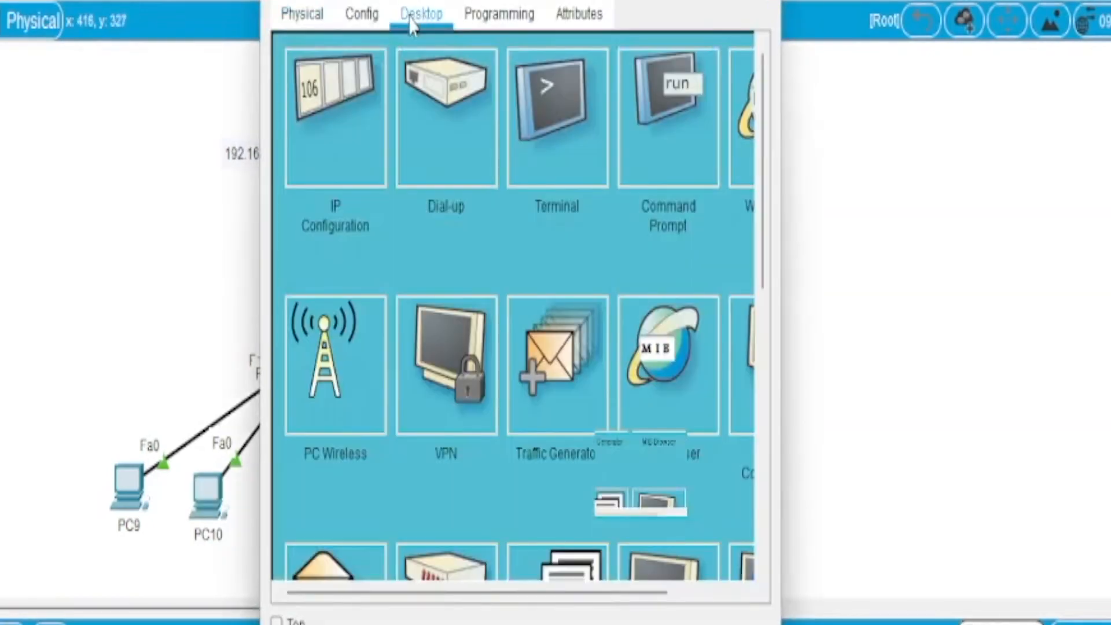
left_click(317, 99)
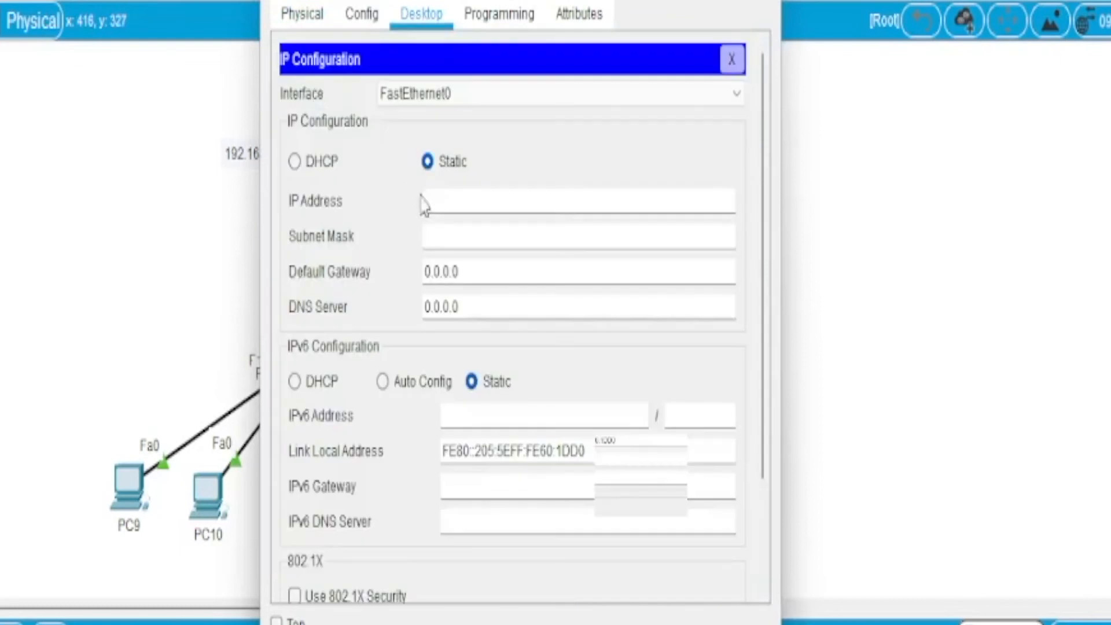
left_click(295, 163)
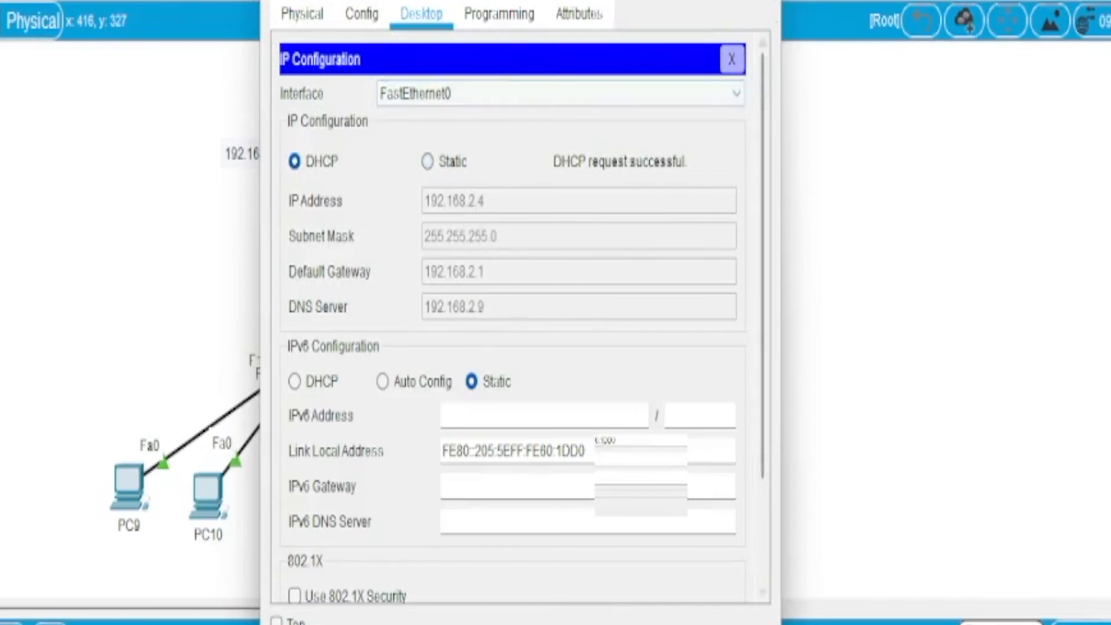
Step: Close PC11's device window, and switch PC6's IPv4 configuration to DHCP
left_click(767, 1)
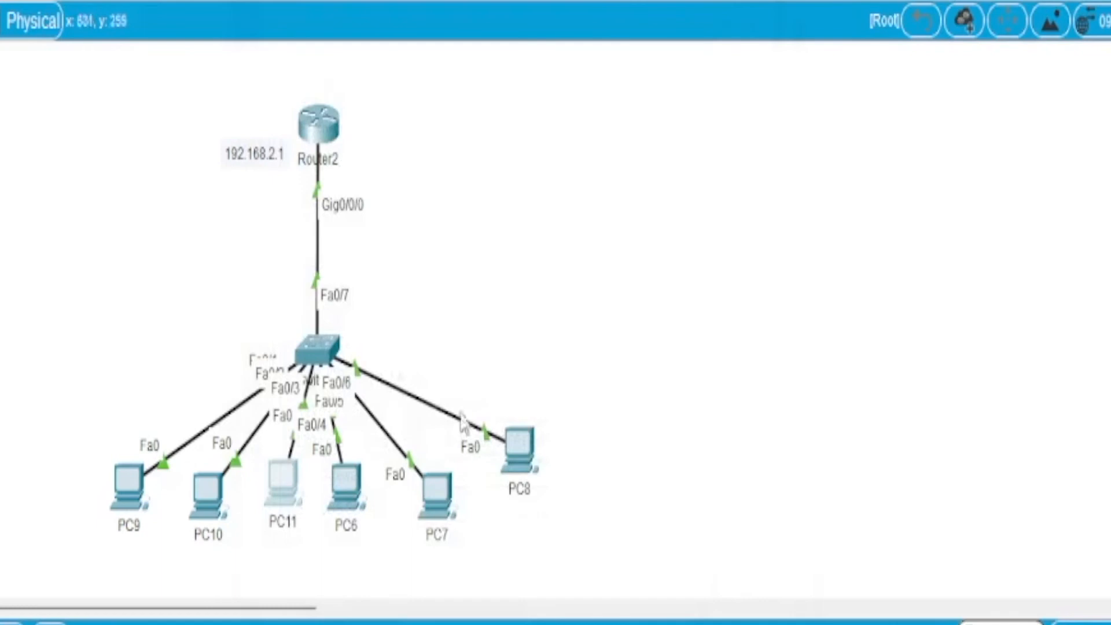
left_click(348, 492)
left_click(426, 14)
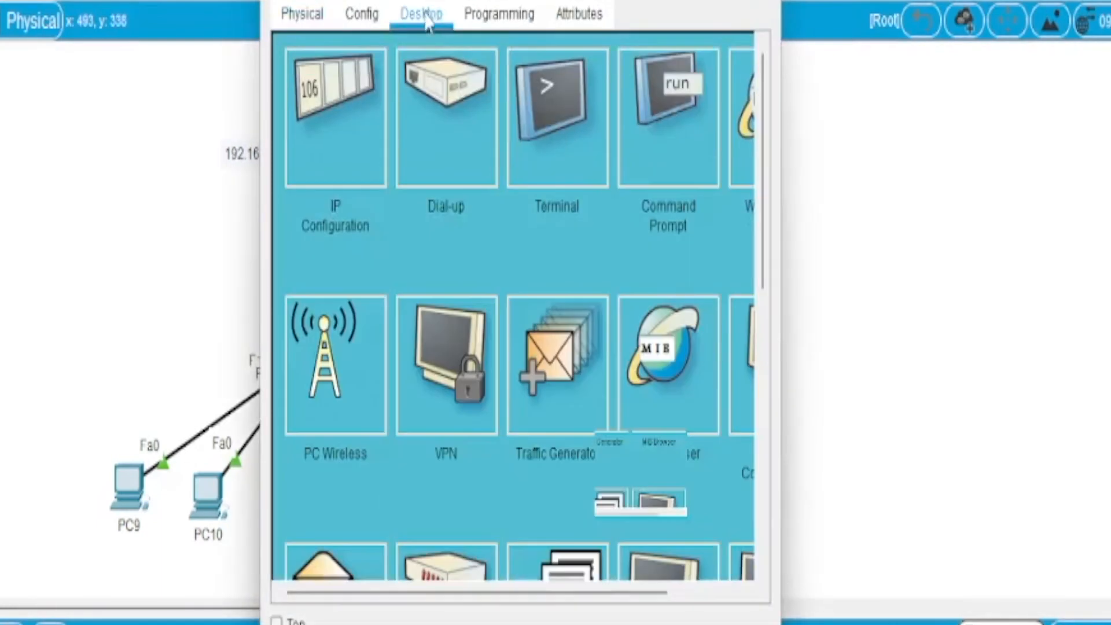
left_click(312, 92)
left_click(295, 162)
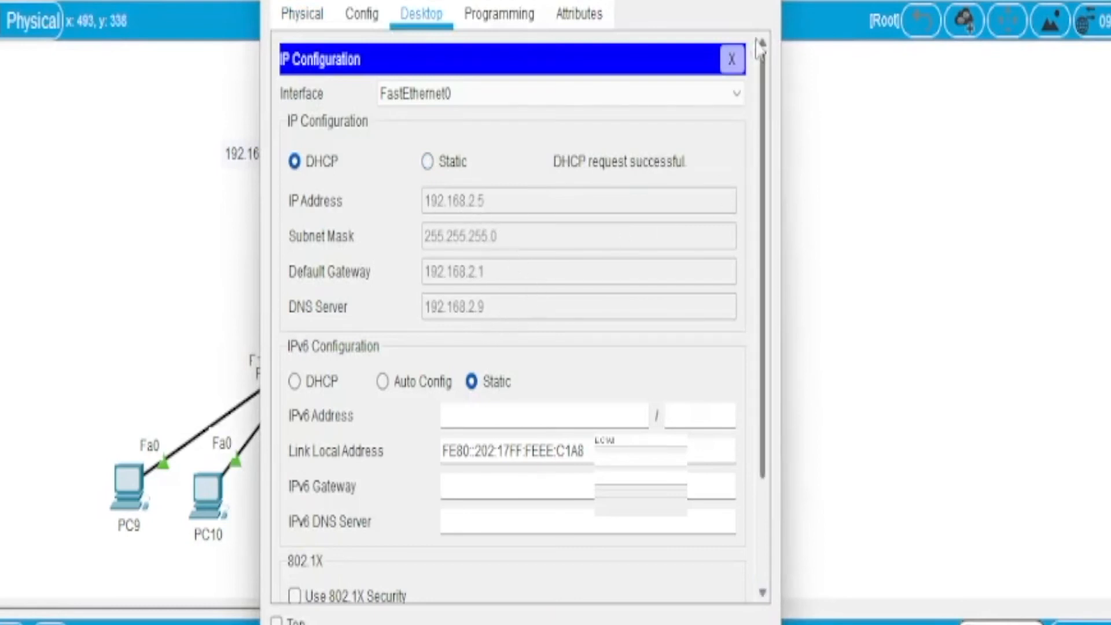
left_click(763, 0)
Step: Switch PC7's IPv4 configuration to DHCP and close its device window
left_click(437, 493)
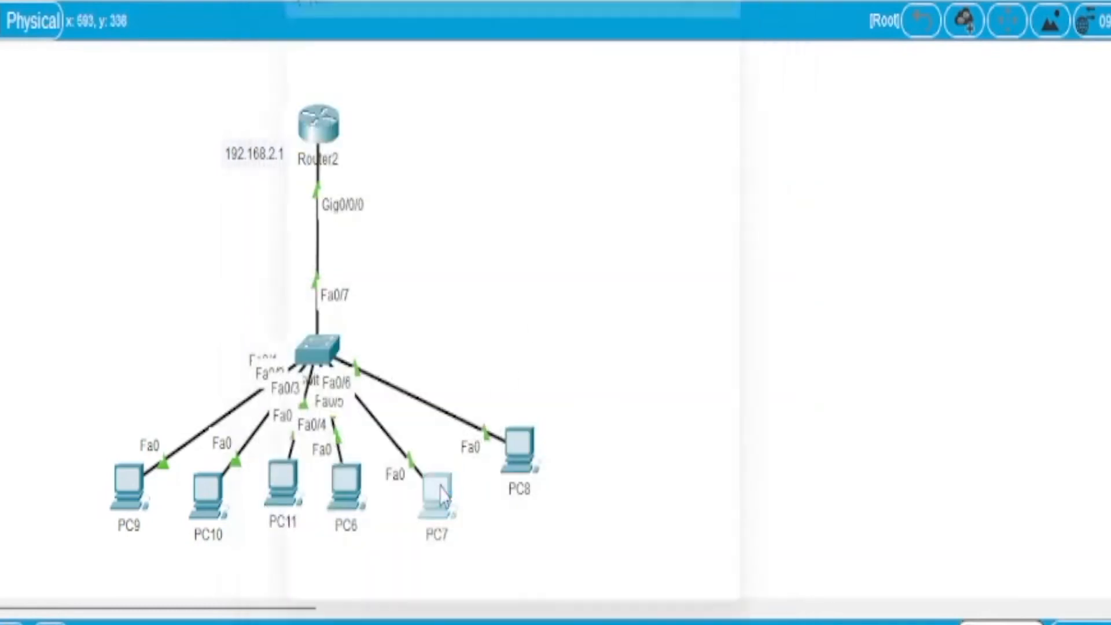
left_click(438, 23)
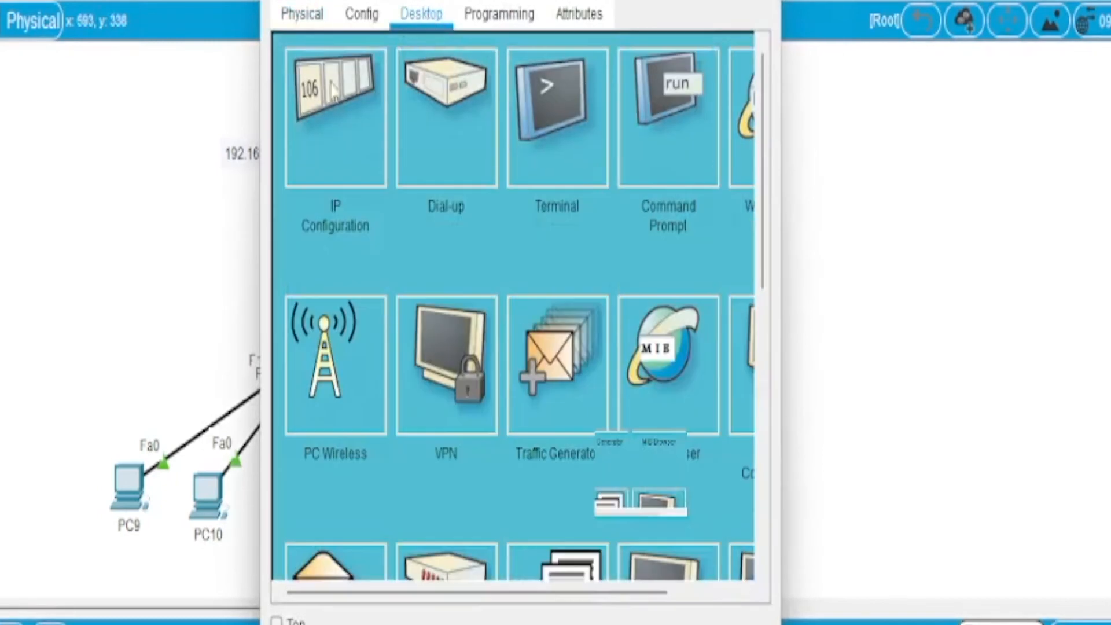
left_click(327, 99)
left_click(294, 162)
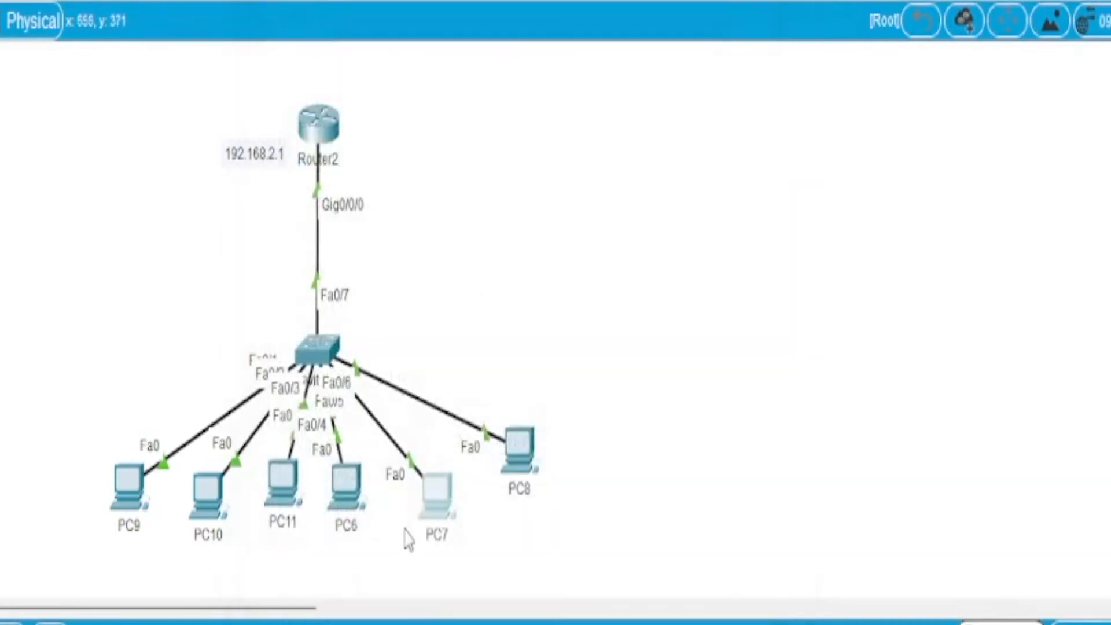
Step: Switch PC8's IPv4 configuration to DHCP and close its device window
left_click(517, 448)
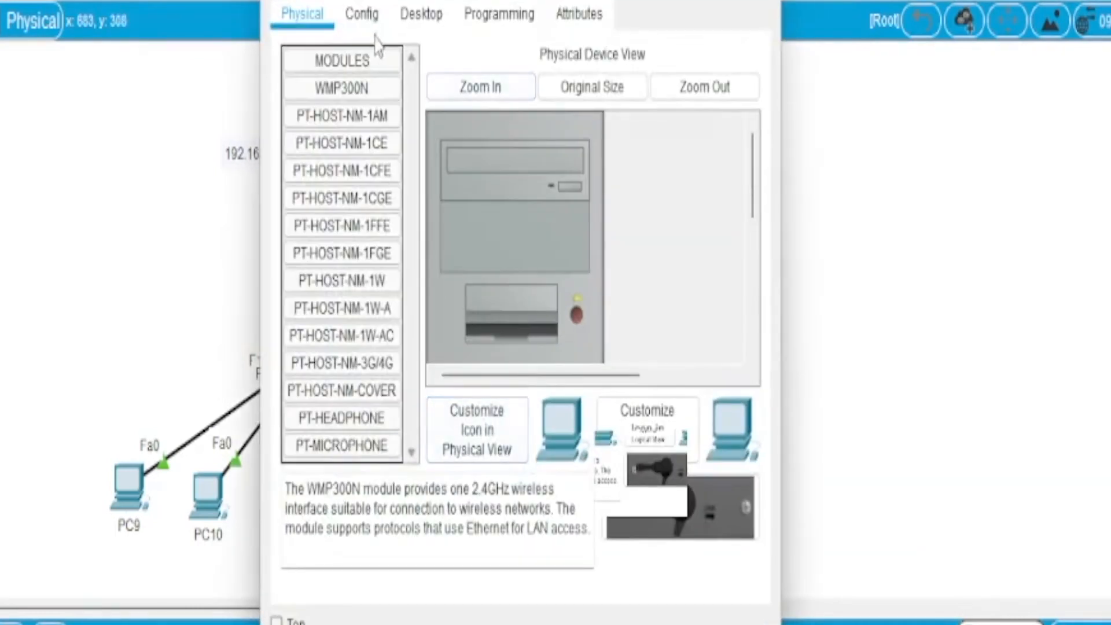
left_click(444, 26)
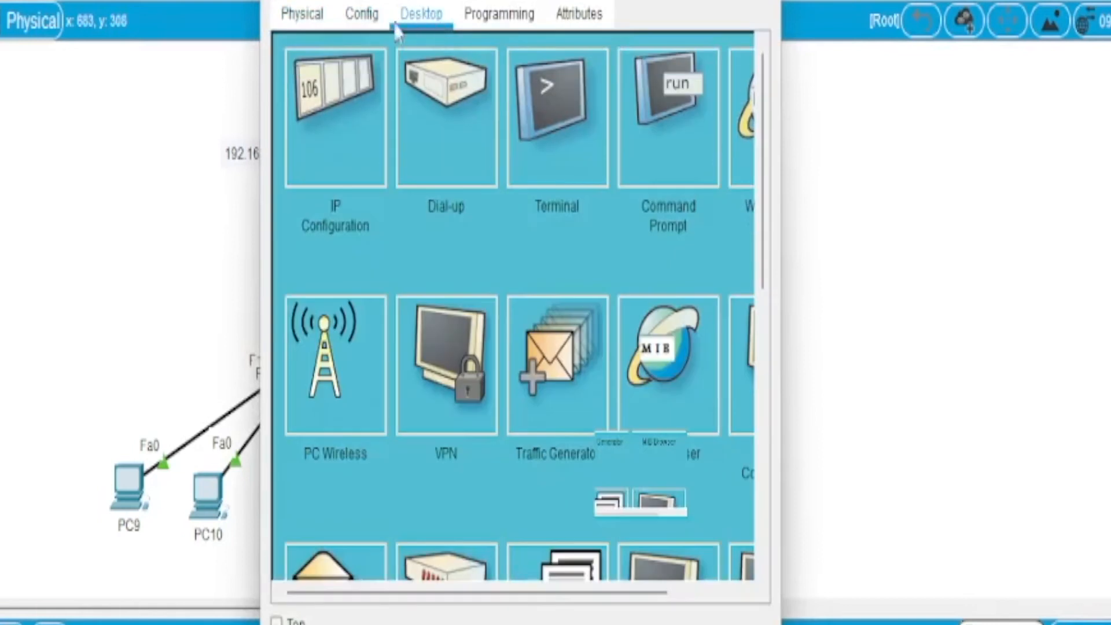
left_click(324, 98)
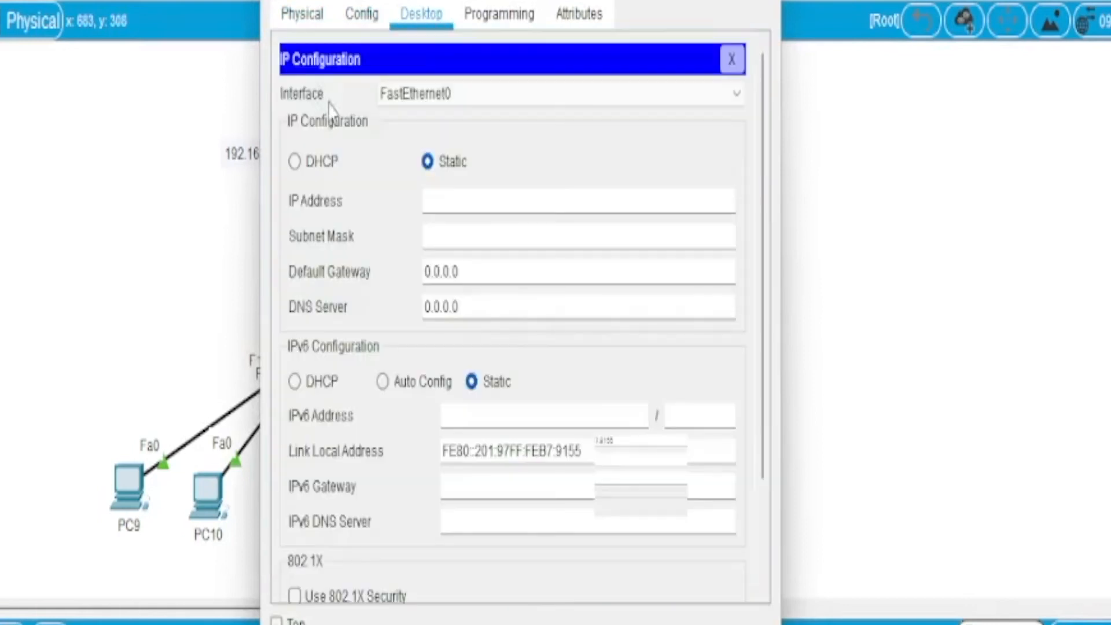
left_click(294, 162)
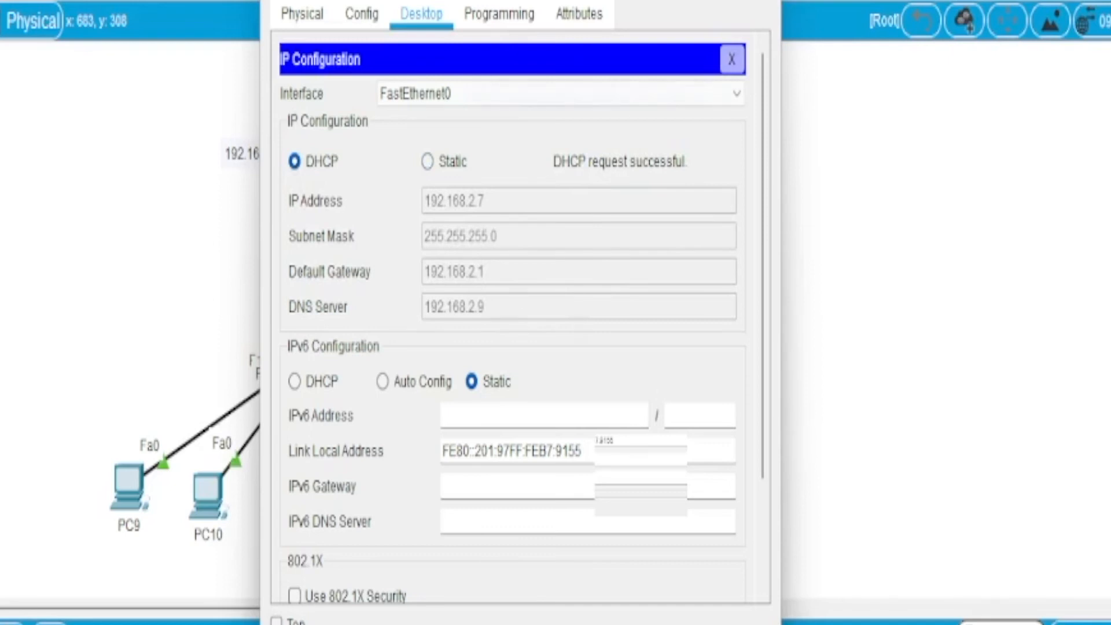
left_click(766, 1)
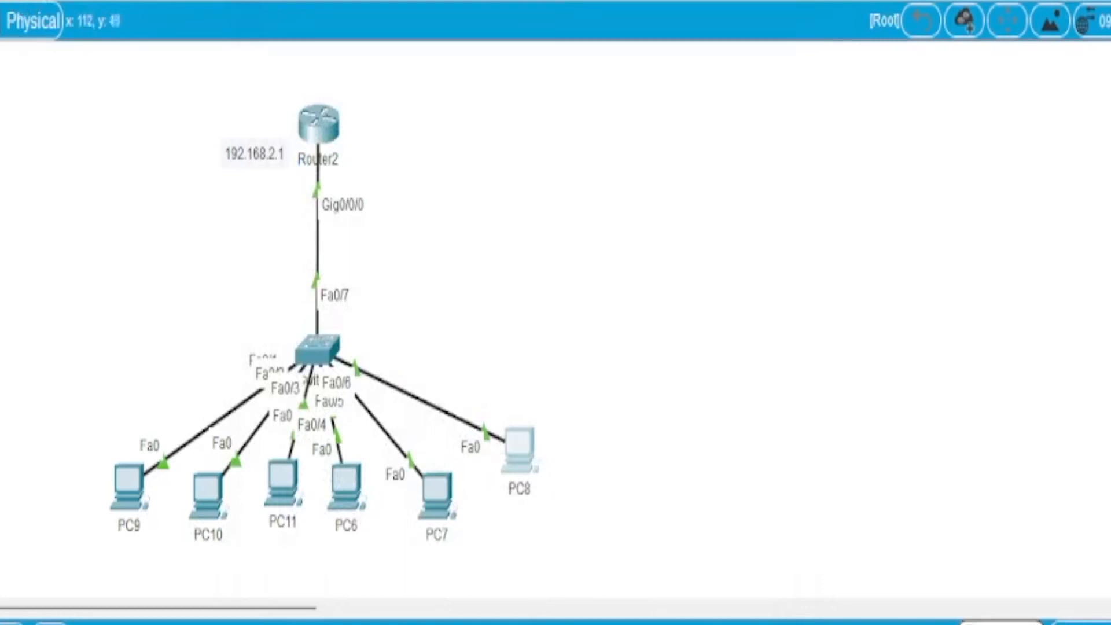
Step: Place address notes in the workspace: 192.168.2.2 below PC9 and 192.168.2.3 below PC10
left_click(30, 536)
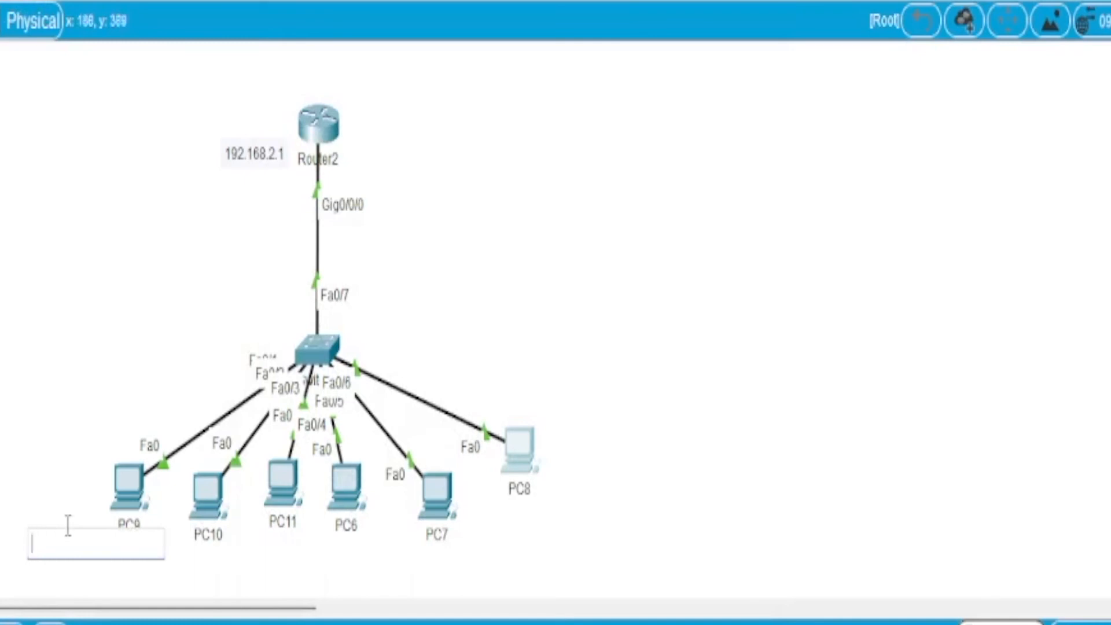
type("192.1")
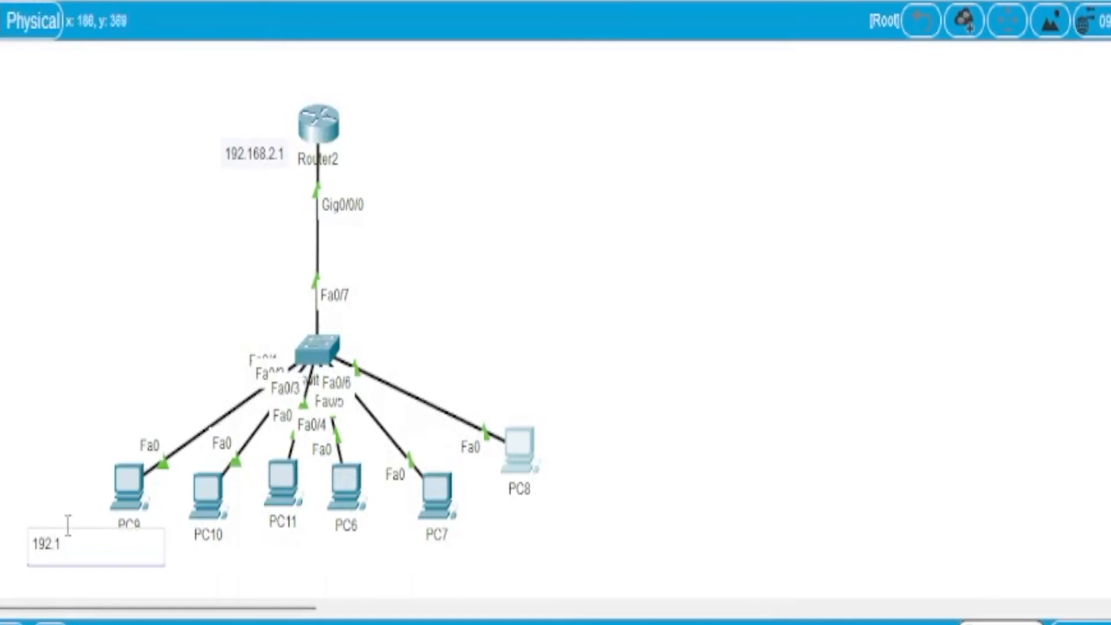
type("68.2.2")
left_click(181, 565)
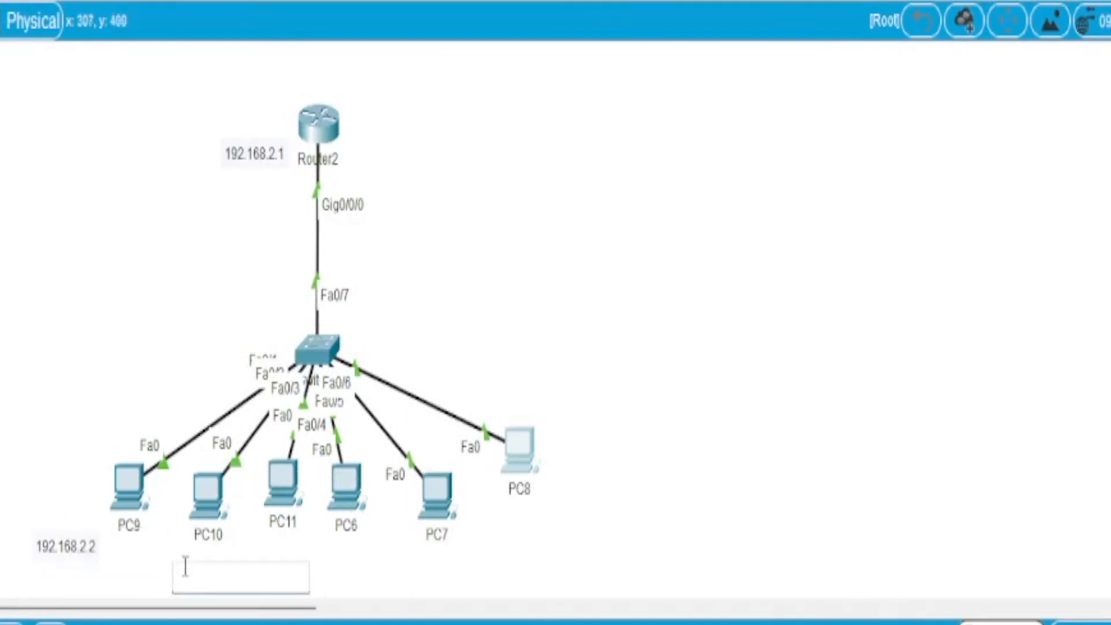
type("192.168.2.3")
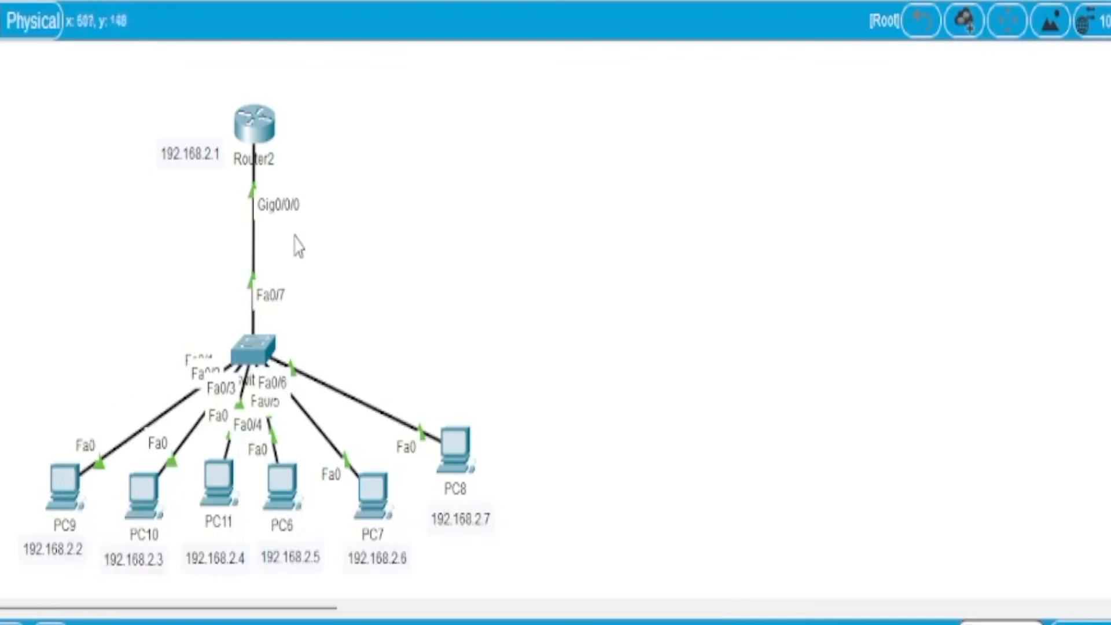
Step: Ping the router at 192.168.2.1 from PC9's Command Prompt, with the device window moved clear of the topology
left_click(66, 496)
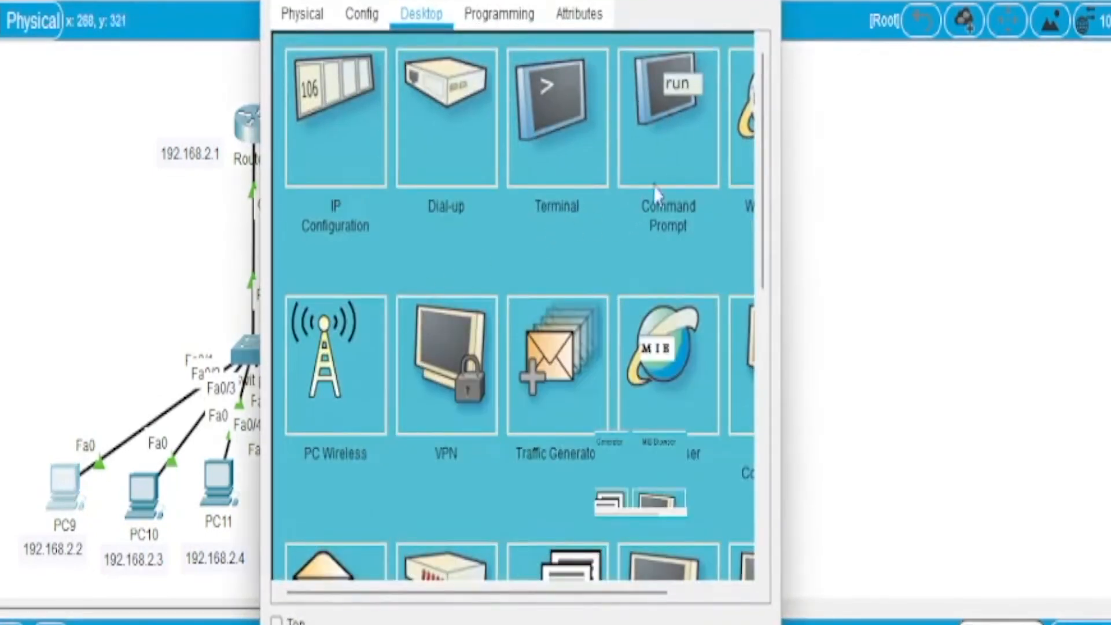
left_click(681, 154)
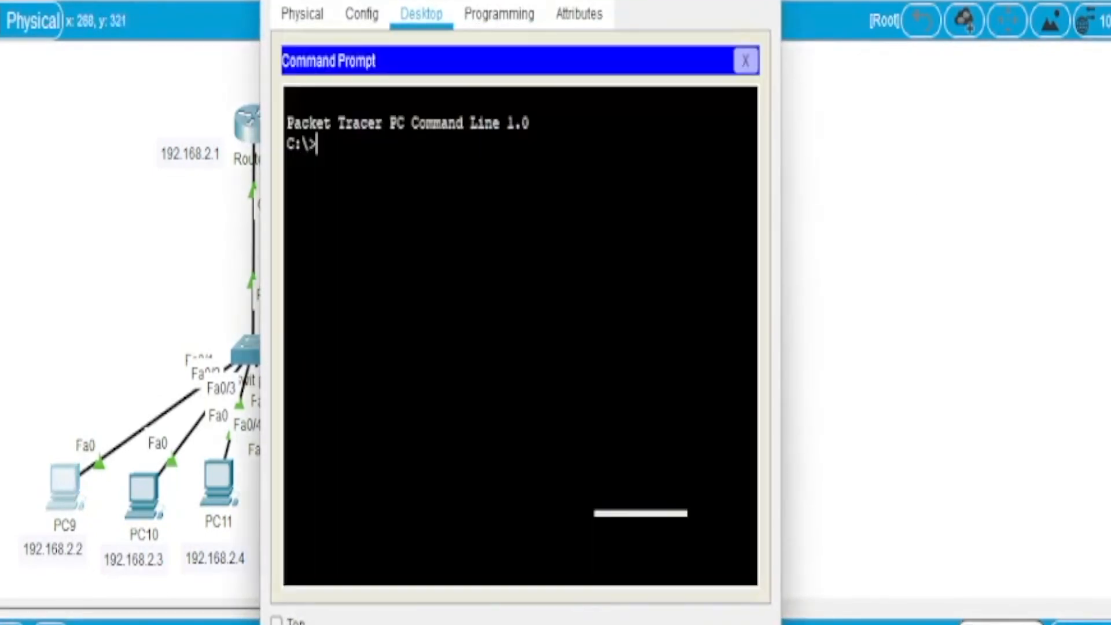
left_click_drag(570, 0, 823, 0)
type("p")
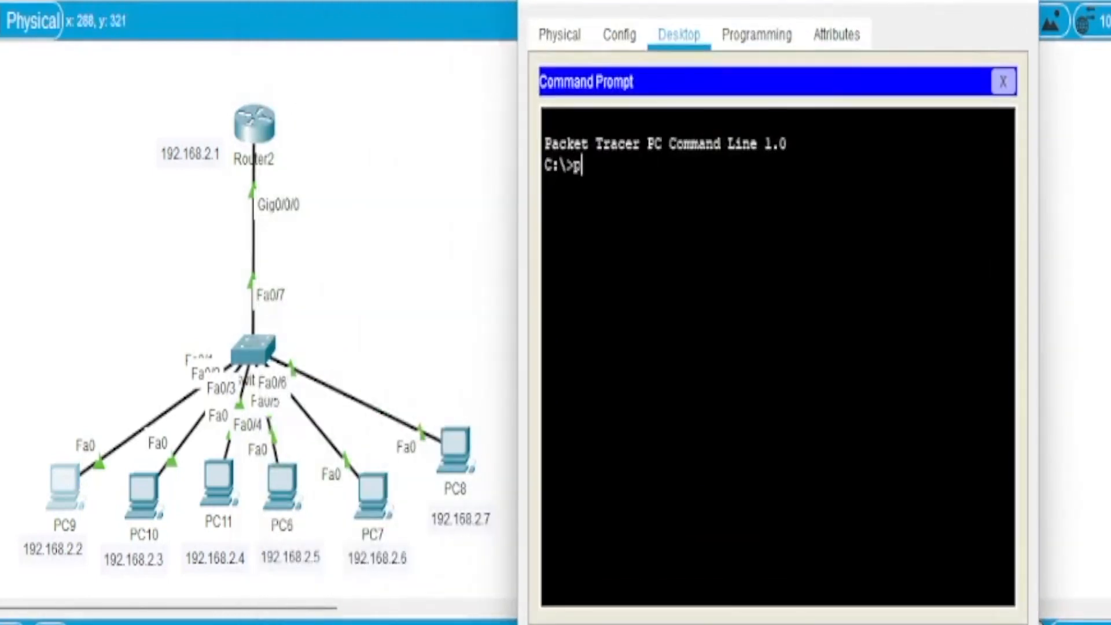
type("ing 192.1")
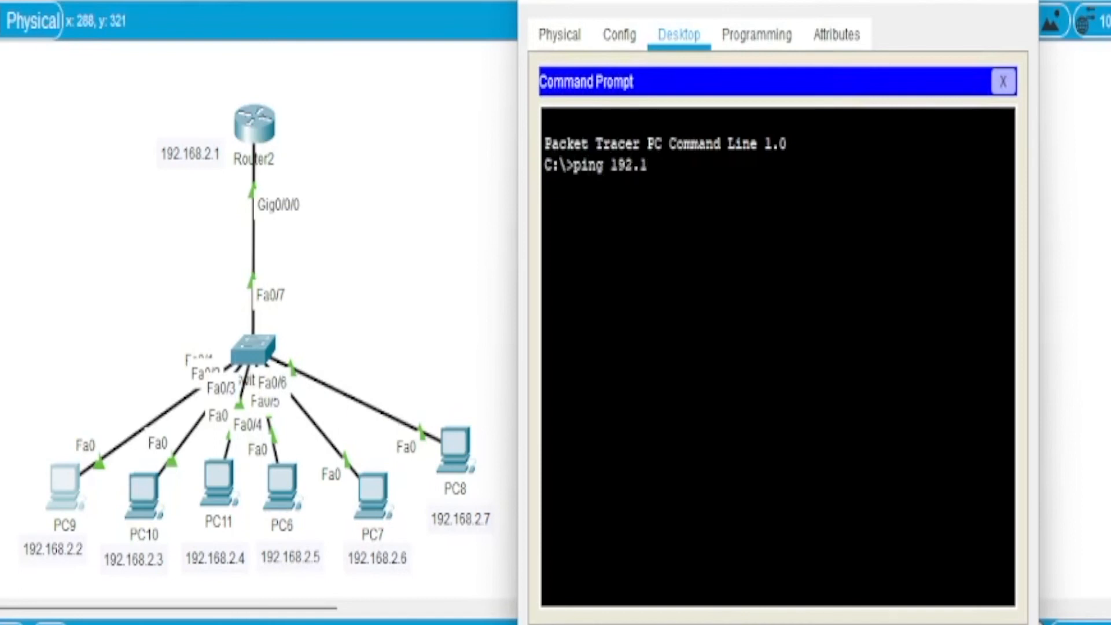
type("68.2.1")
key("Return")
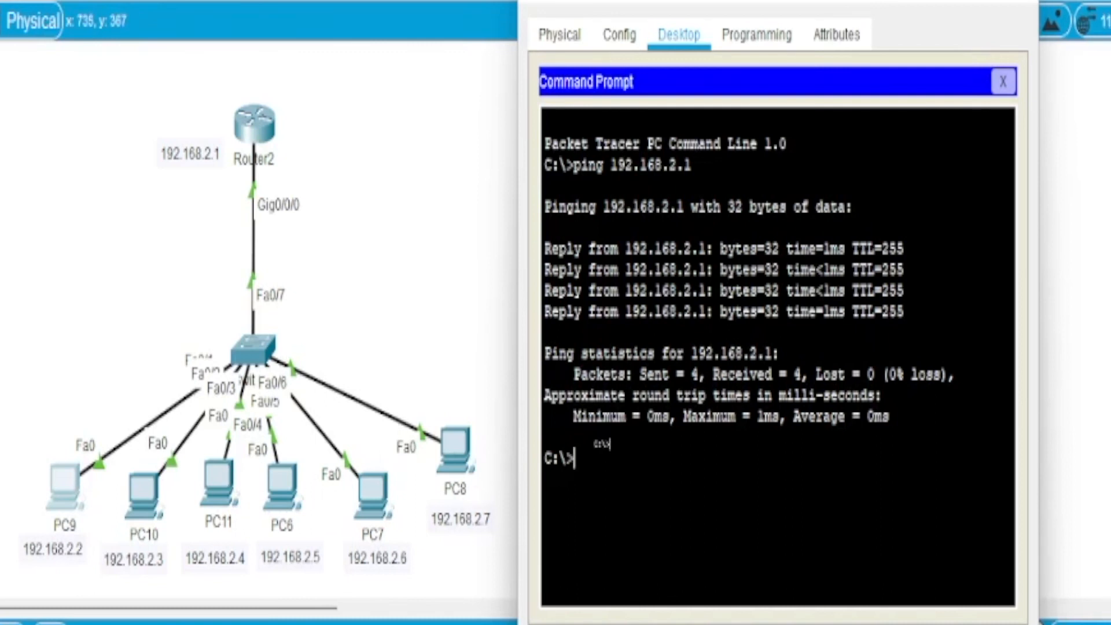
Step: Ping PC6 at 192.168.2.5 from PC9's Command Prompt and return to the topology workspace
key("Up")
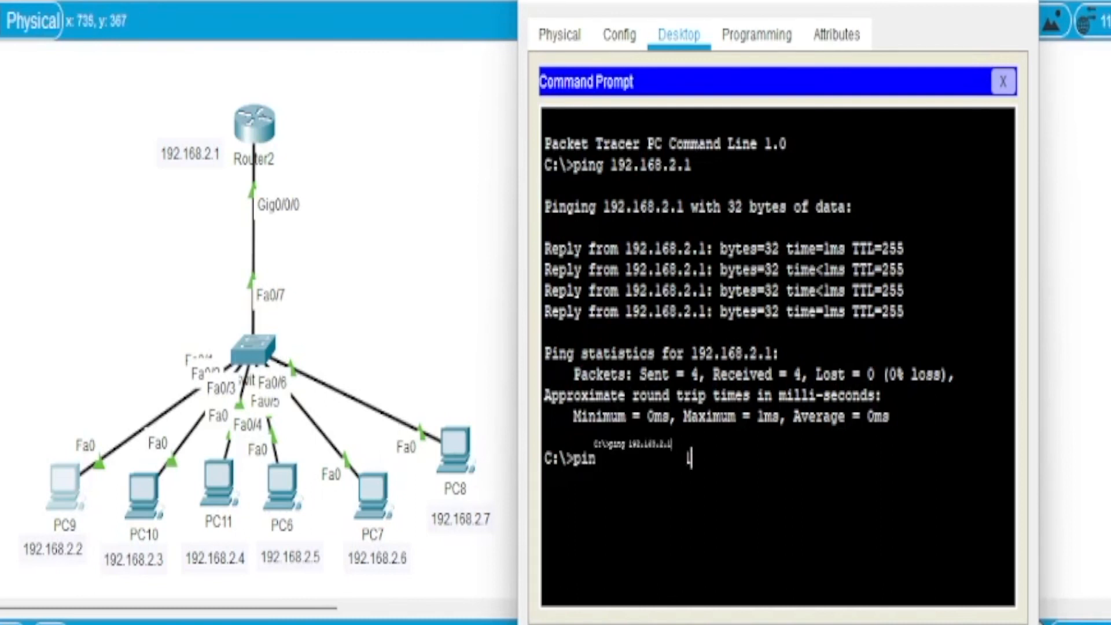
key("BackSpace")
type("5")
key("Return")
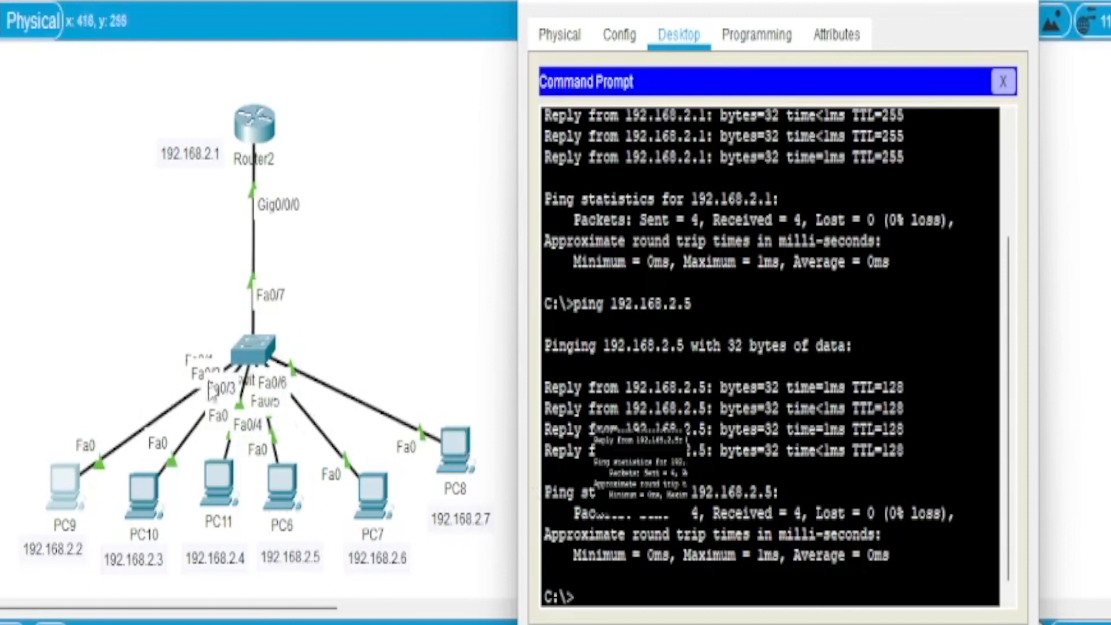
left_click(369, 320)
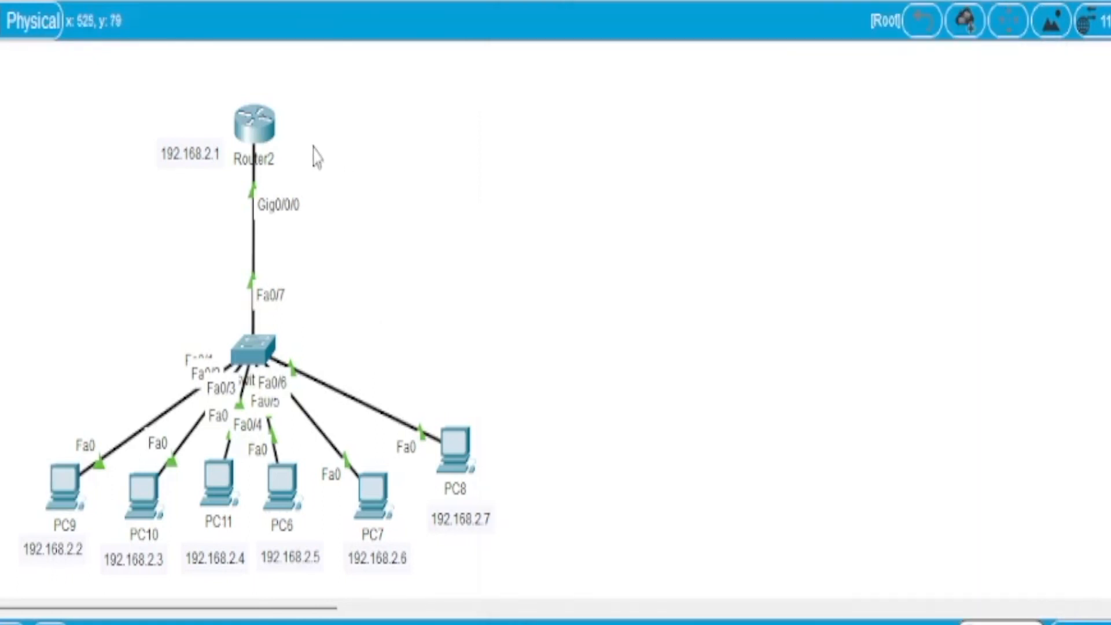